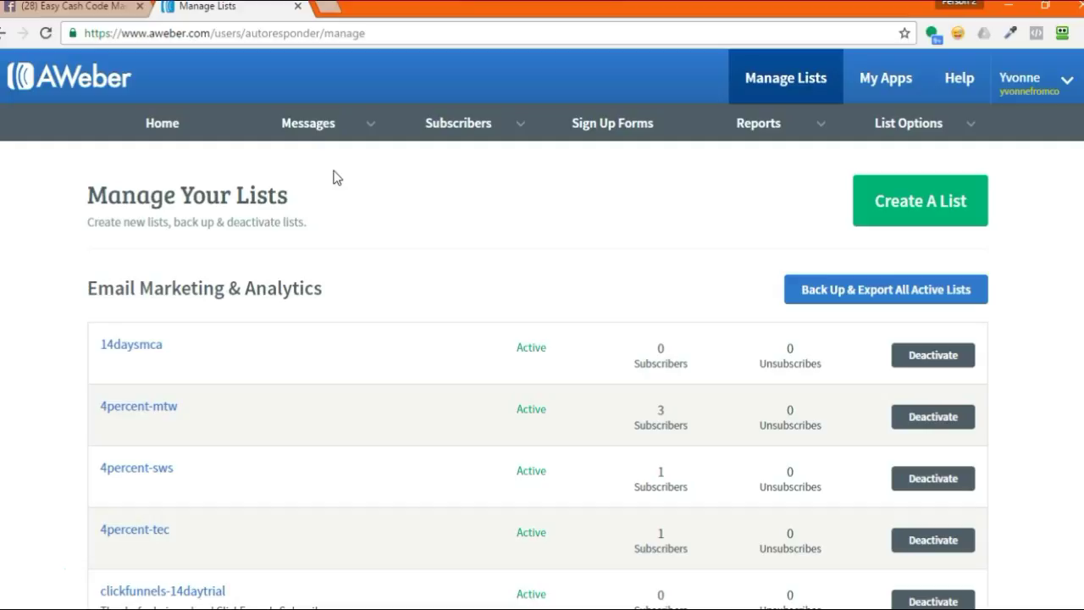
Step: Open the Easy Cash Code group's Files and locate the Pre-Written 30-Day Email Autoresponder Series
{"action": "left_click", "coordinate": [66, 17]}
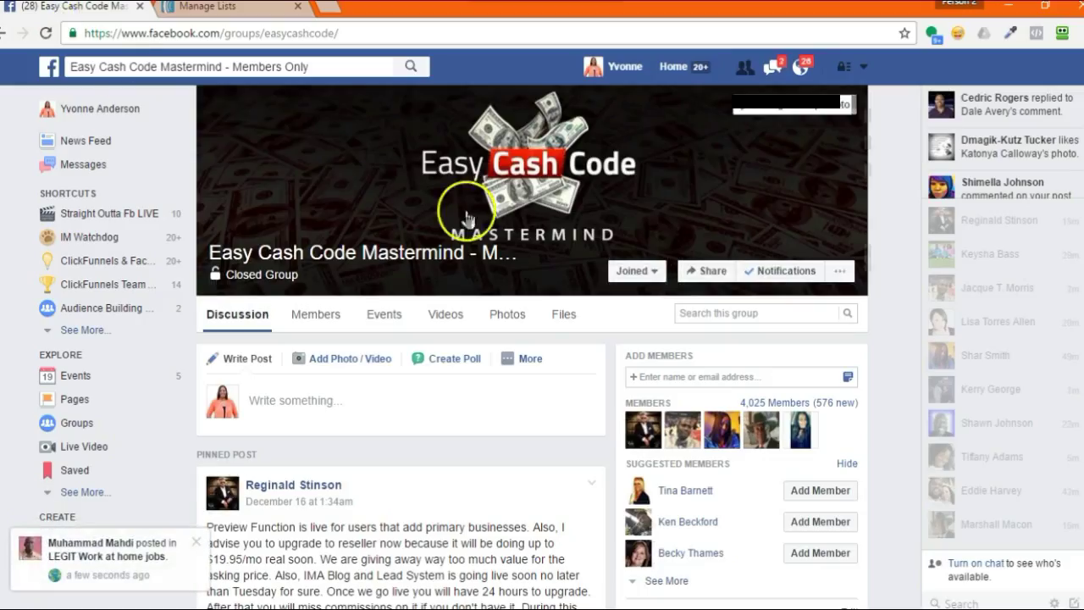
{"action": "left_click", "coordinate": [563, 315]}
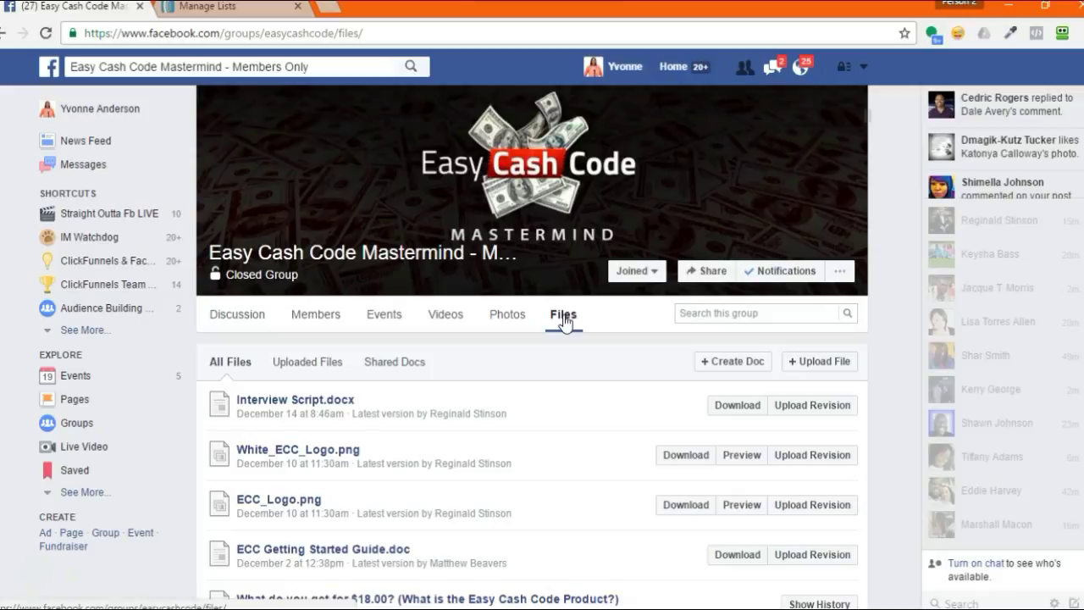
{"action": "scroll", "coordinate": [563, 343], "scroll_direction": "down", "scroll_amount": 2}
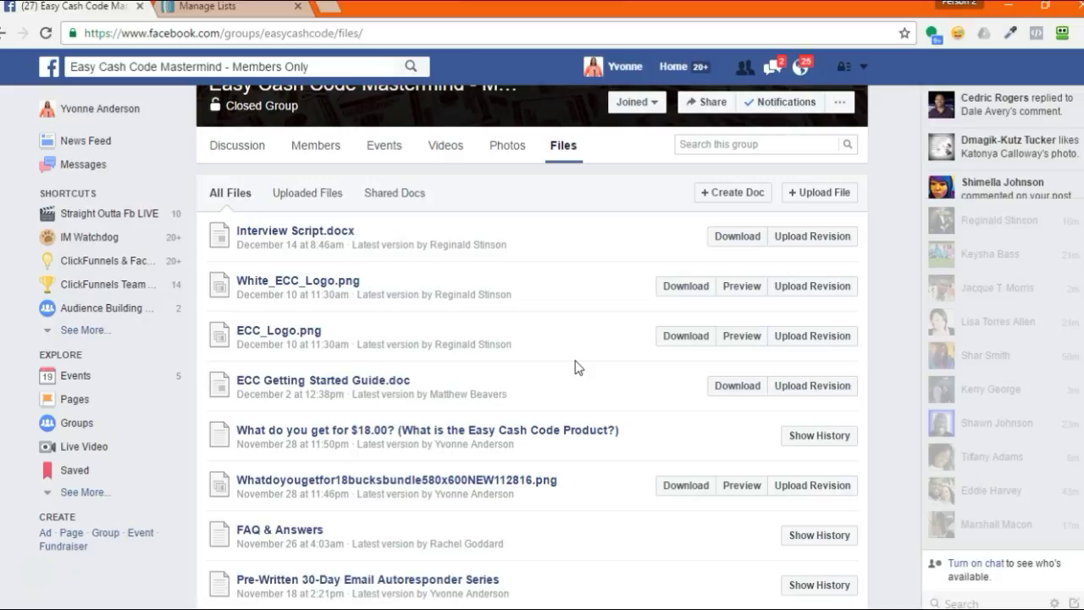
{"action": "scroll", "coordinate": [559, 364], "scroll_direction": "down", "scroll_amount": 1}
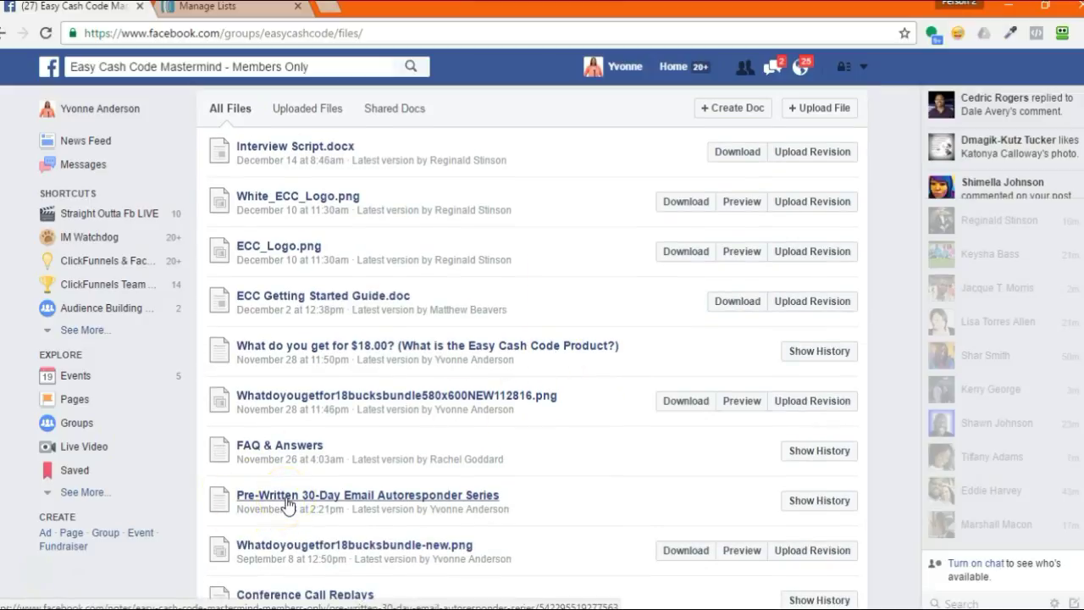
{"action": "scroll", "coordinate": [367, 421], "scroll_direction": "up", "scroll_amount": 2}
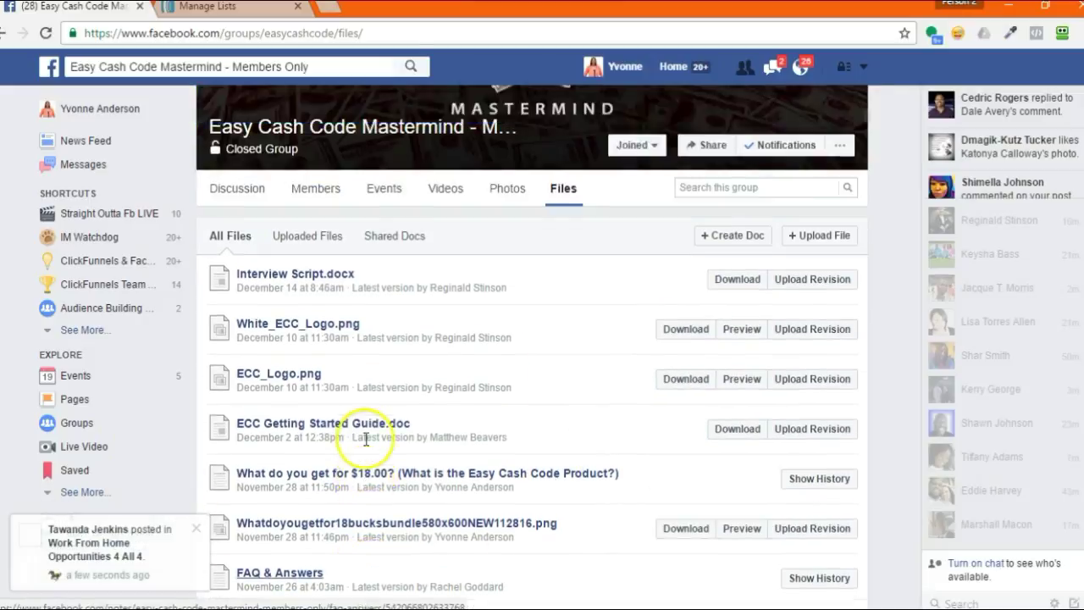
{"action": "scroll", "coordinate": [358, 499], "scroll_direction": "down", "scroll_amount": 3}
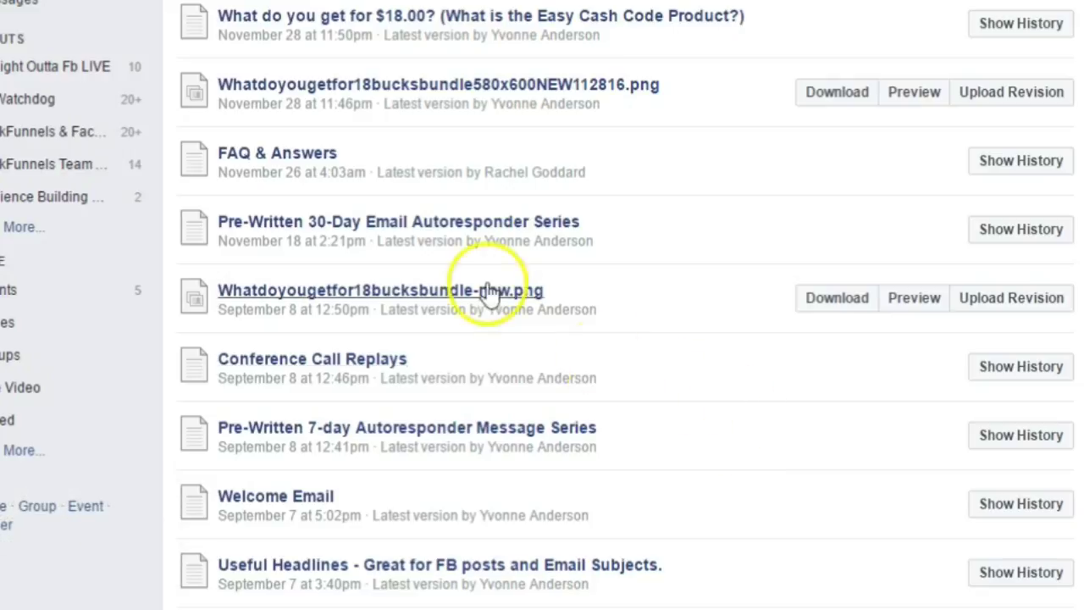
Step: Open the Pre-Written 30-Day autoresponder series note in a new tab
{"action": "right_click", "coordinate": [367, 225]}
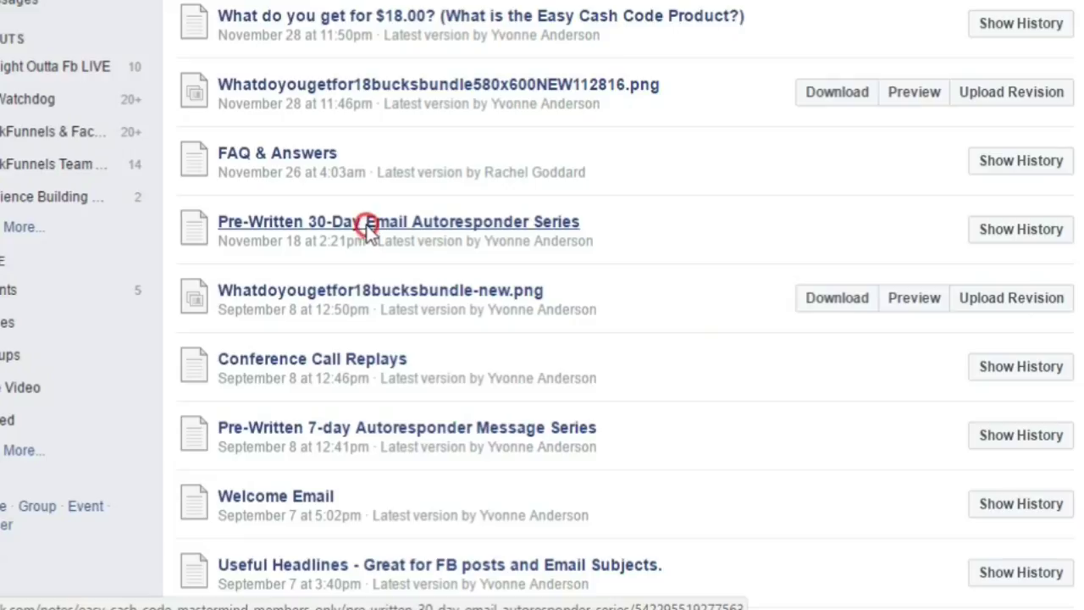
{"action": "left_click", "coordinate": [445, 243]}
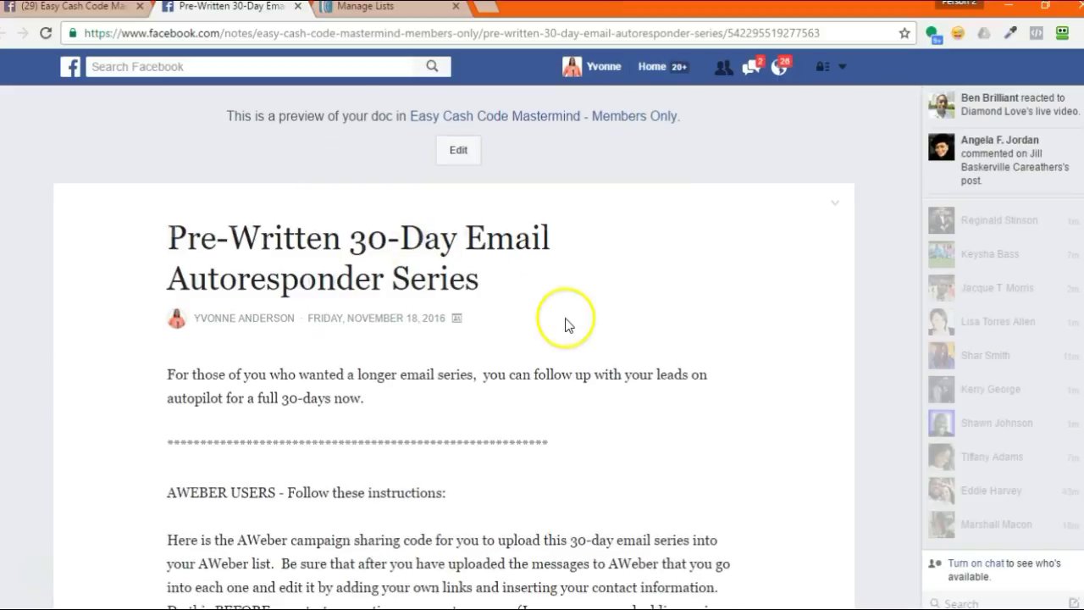
{"action": "scroll", "coordinate": [566, 324], "scroll_direction": "down", "scroll_amount": 4}
{"action": "scroll", "coordinate": [624, 302], "scroll_direction": "up", "scroll_amount": 1}
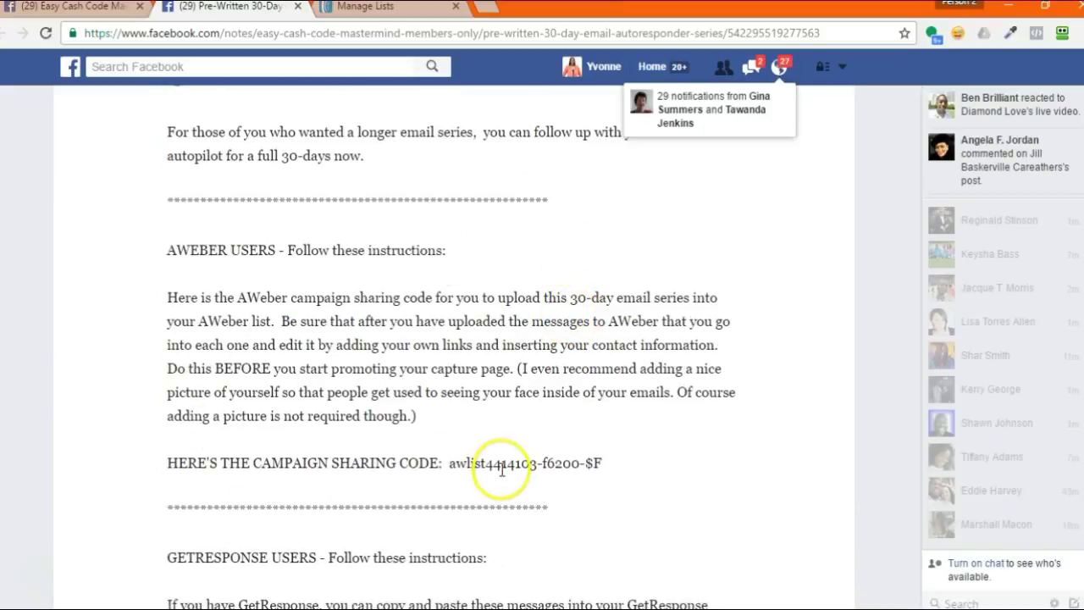
Step: Copy the note's AWeber campaign sharing code and return to AWeber
{"action": "left_click_drag", "start_coordinate": [449, 463], "coordinate": [549, 463]}
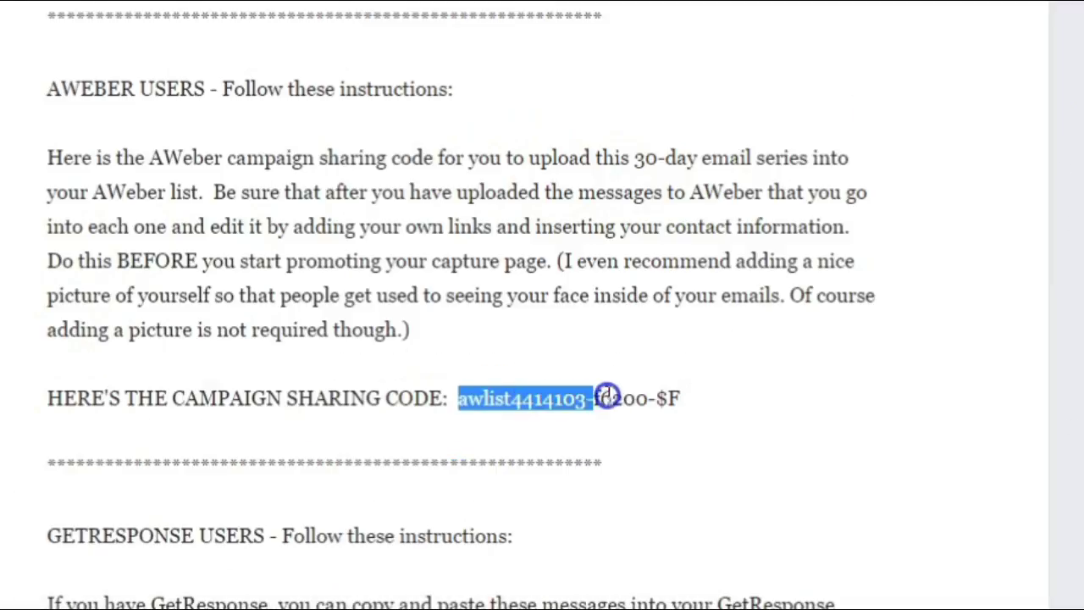
{"action": "left_click_drag", "start_coordinate": [608, 396], "coordinate": [675, 394]}
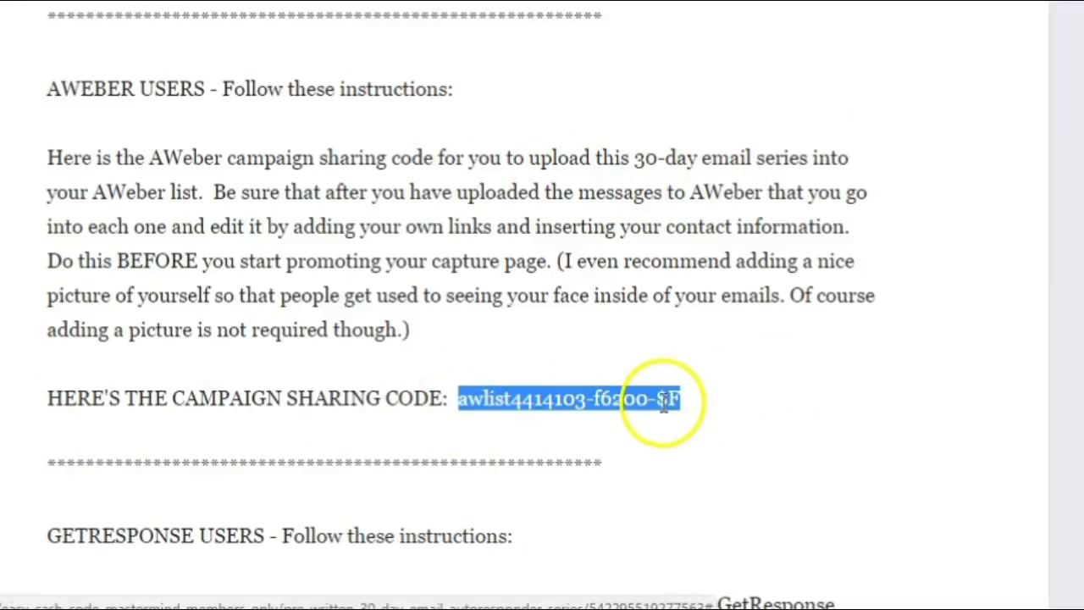
{"action": "right_click", "coordinate": [658, 401]}
{"action": "left_click", "coordinate": [702, 421]}
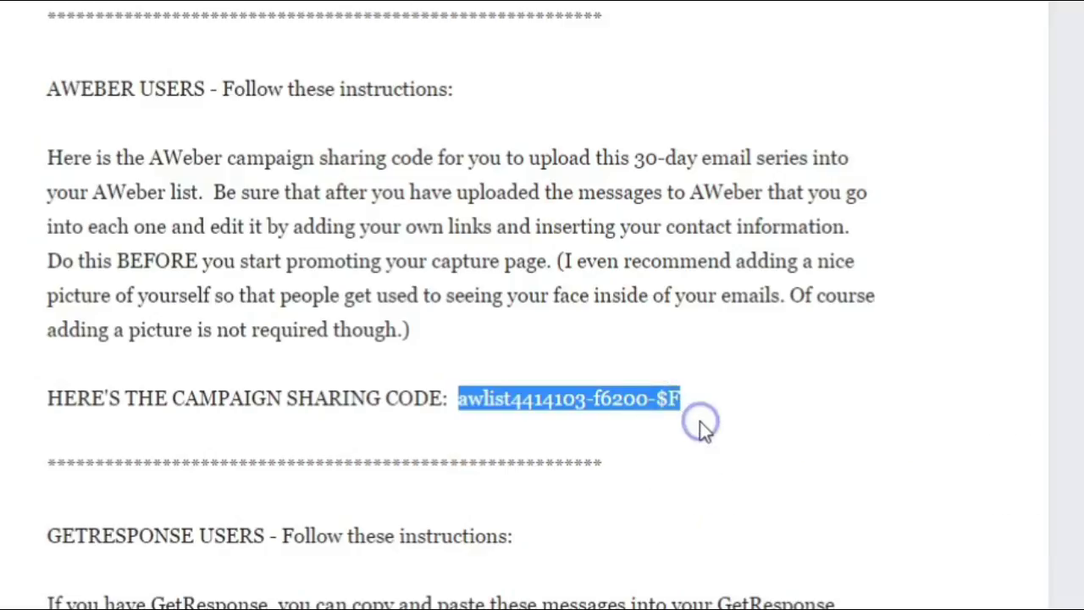
{"action": "left_click", "coordinate": [400, 14]}
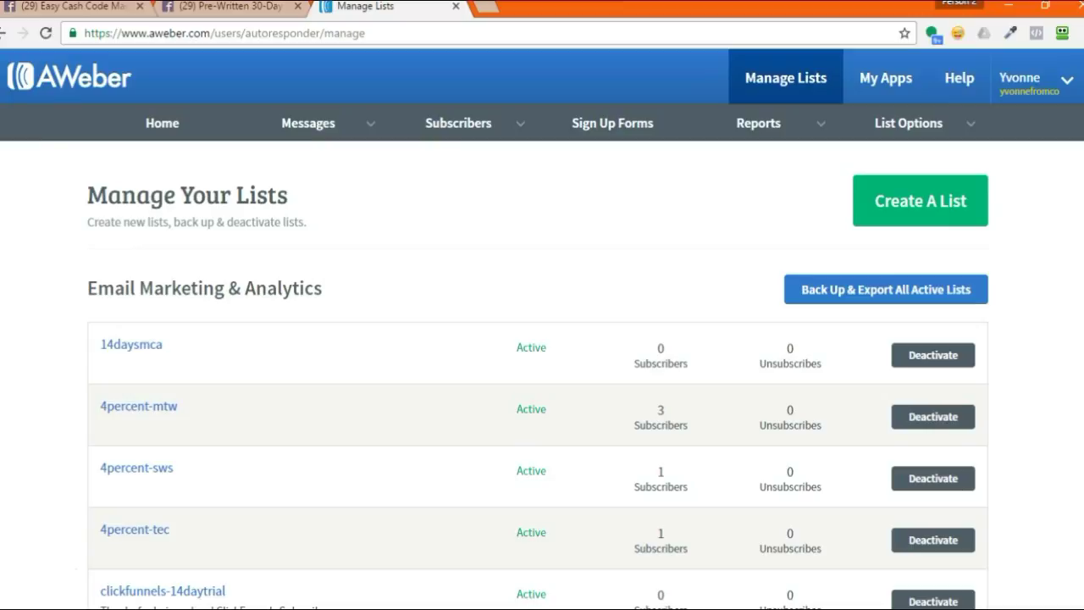
Step: Scroll Manage Your Lists and open the ecc-tutorialvideo list
{"action": "scroll", "coordinate": [415, 214], "scroll_direction": "down", "scroll_amount": 7}
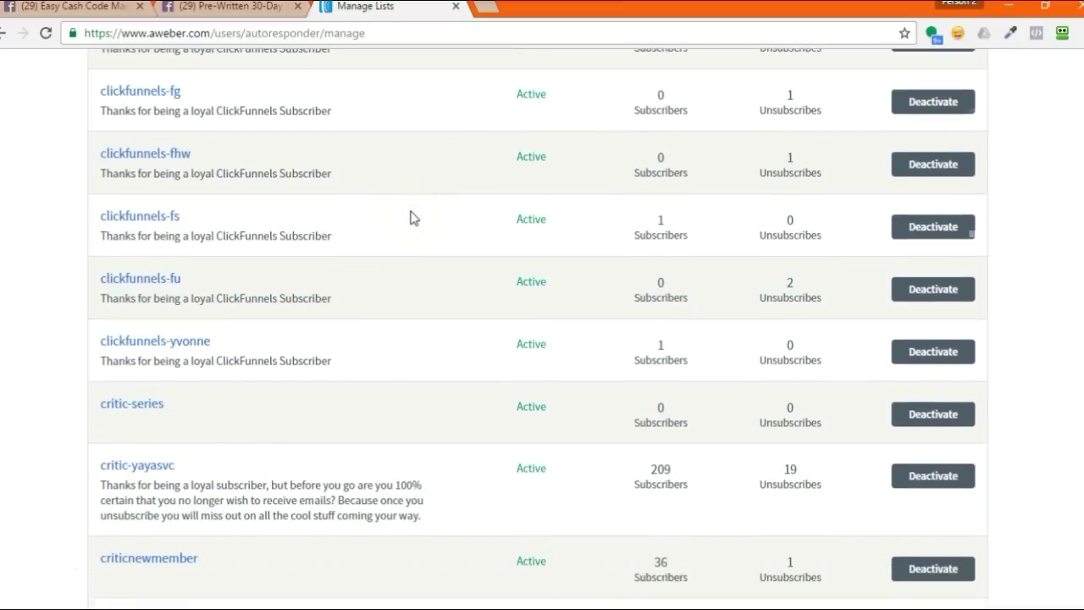
{"action": "scroll", "coordinate": [410, 218], "scroll_direction": "down", "scroll_amount": 10}
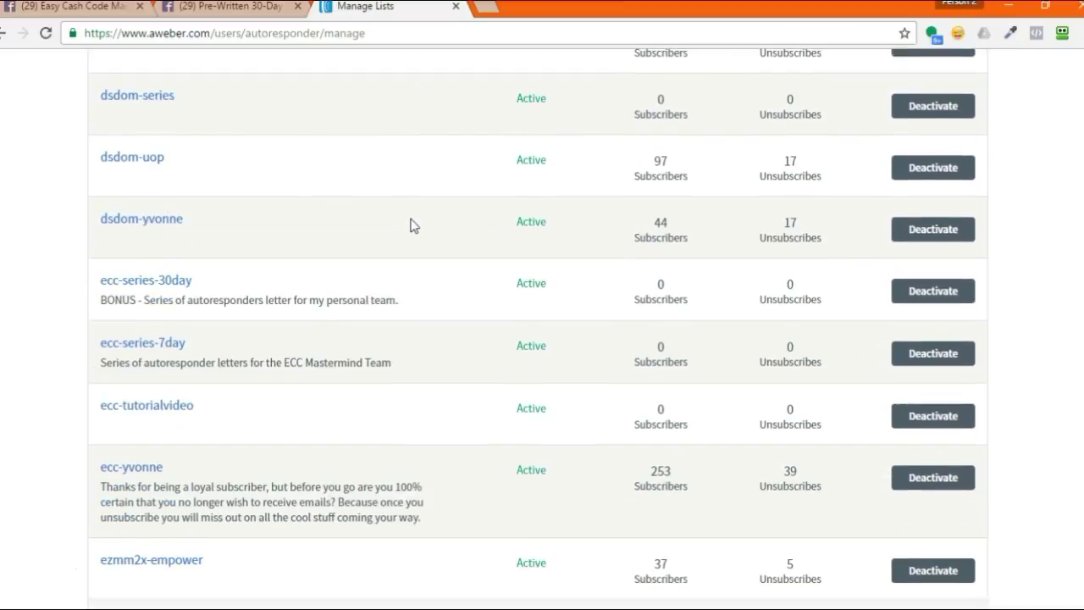
{"action": "scroll", "coordinate": [348, 269], "scroll_direction": "down", "scroll_amount": 2}
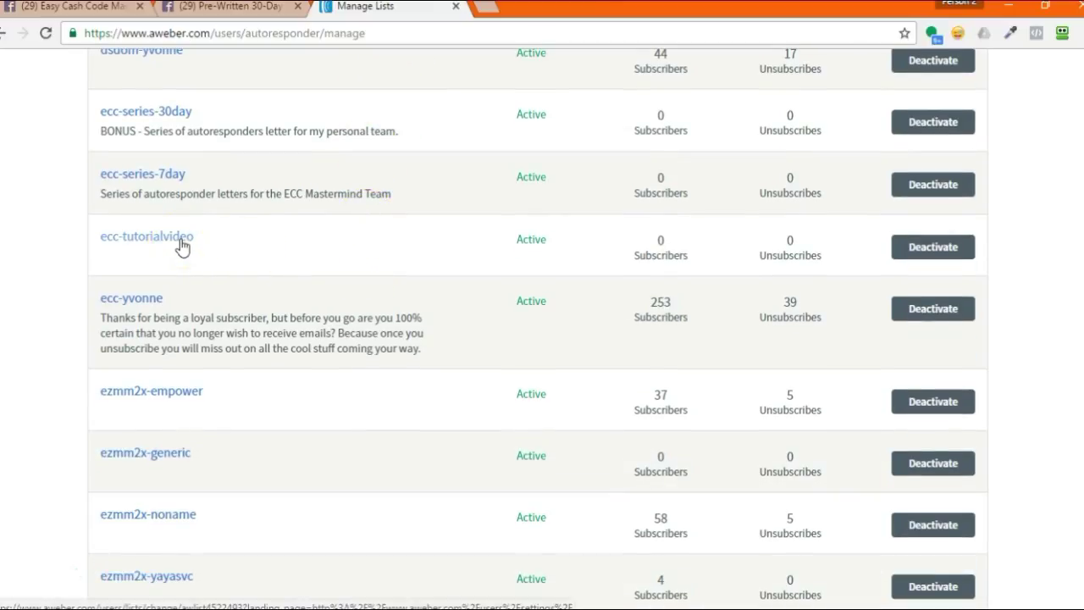
{"action": "left_click", "coordinate": [145, 238]}
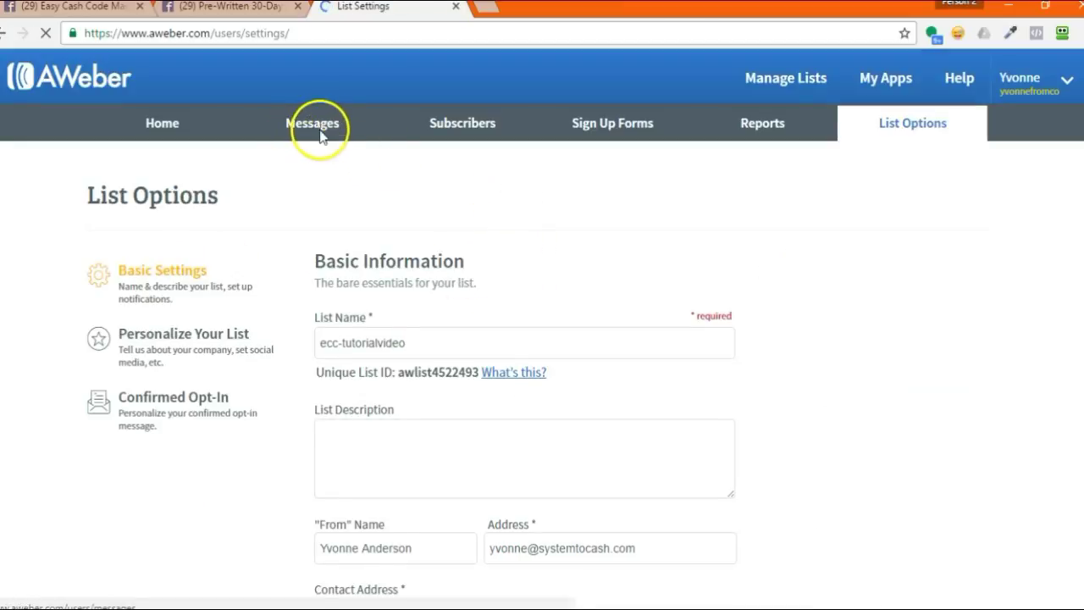
Step: Go to Messages > Legacy Follow Up Series and open its campaign sharing options
{"action": "left_click", "coordinate": [312, 124]}
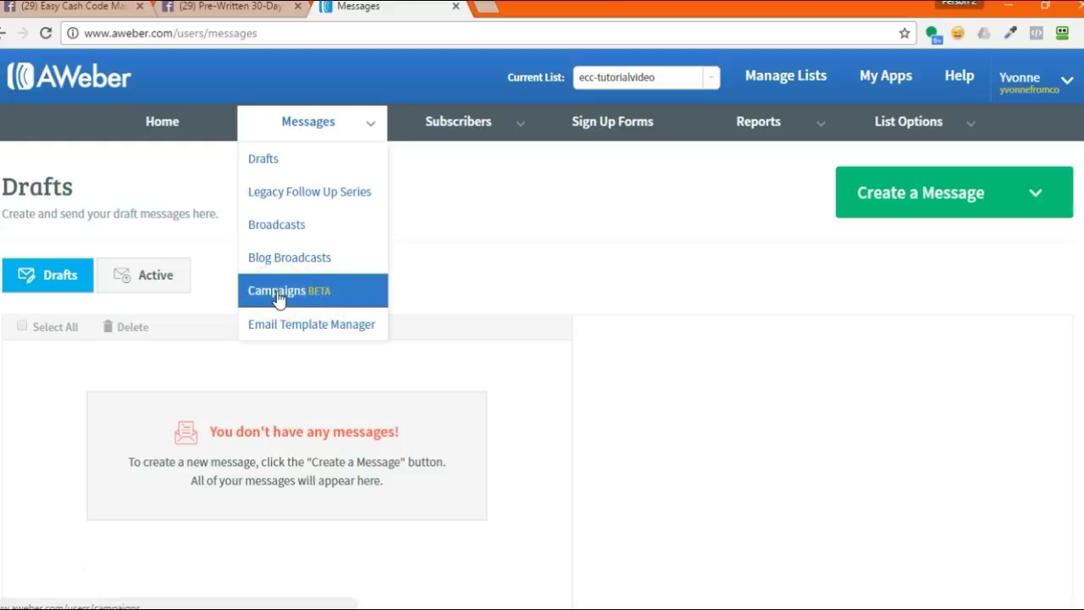
{"action": "left_click", "coordinate": [290, 197]}
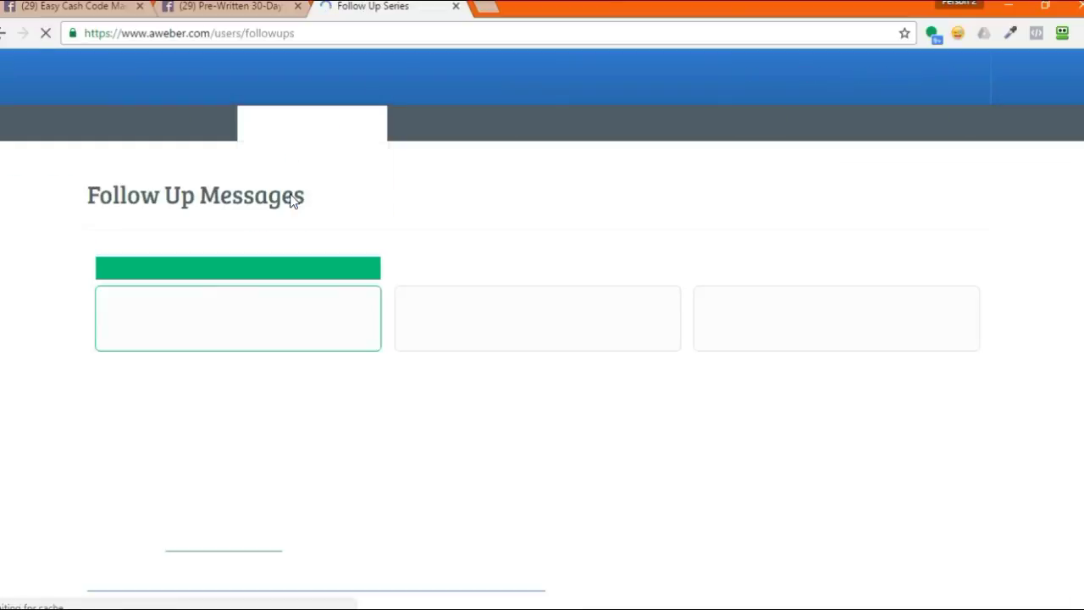
{"action": "scroll", "coordinate": [290, 197], "scroll_direction": "down", "scroll_amount": 1}
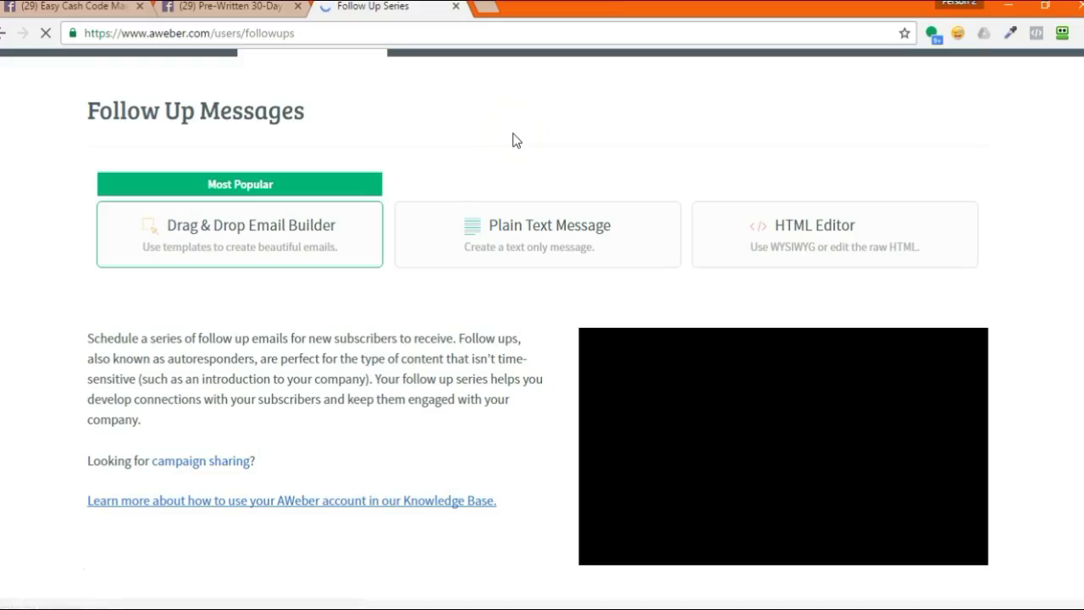
{"action": "left_click", "coordinate": [201, 466]}
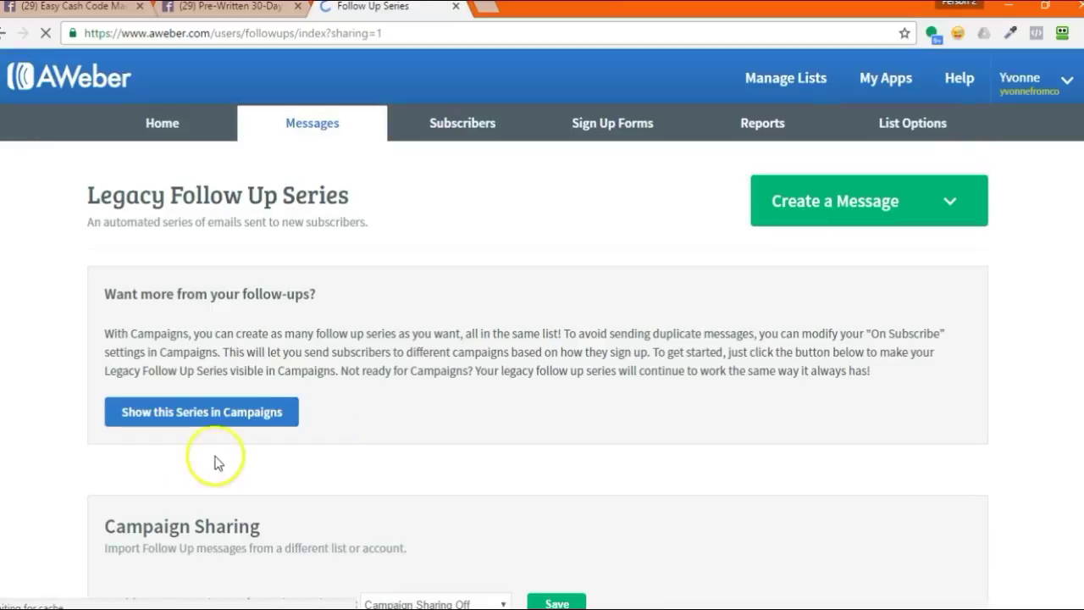
Step: Paste the copied sharing code into the campaign code field and load the campaign
{"action": "scroll", "coordinate": [460, 291], "scroll_direction": "down", "scroll_amount": 3}
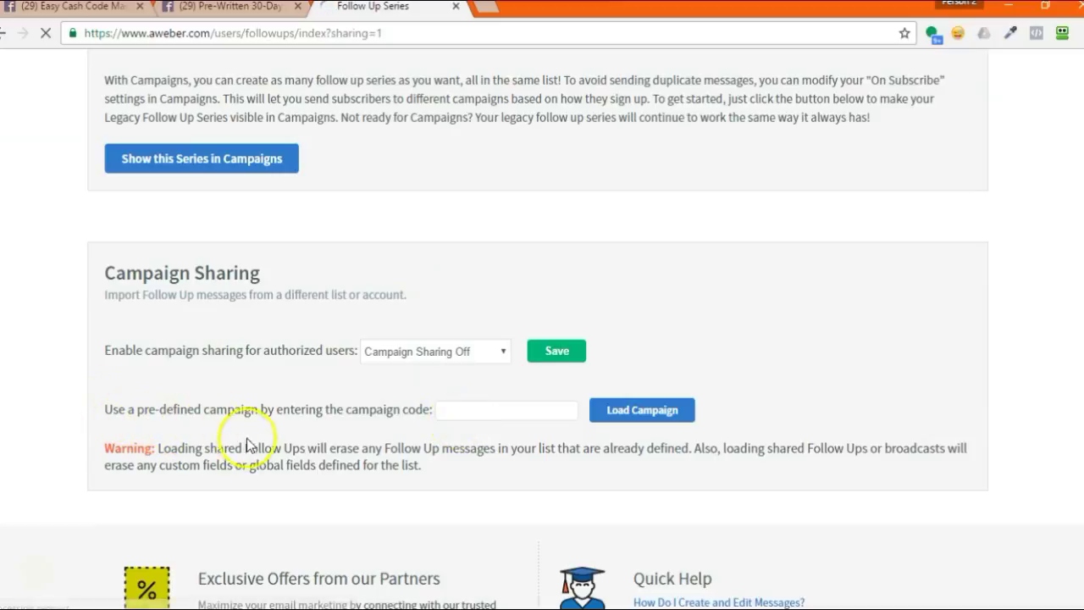
{"action": "left_click", "coordinate": [469, 408]}
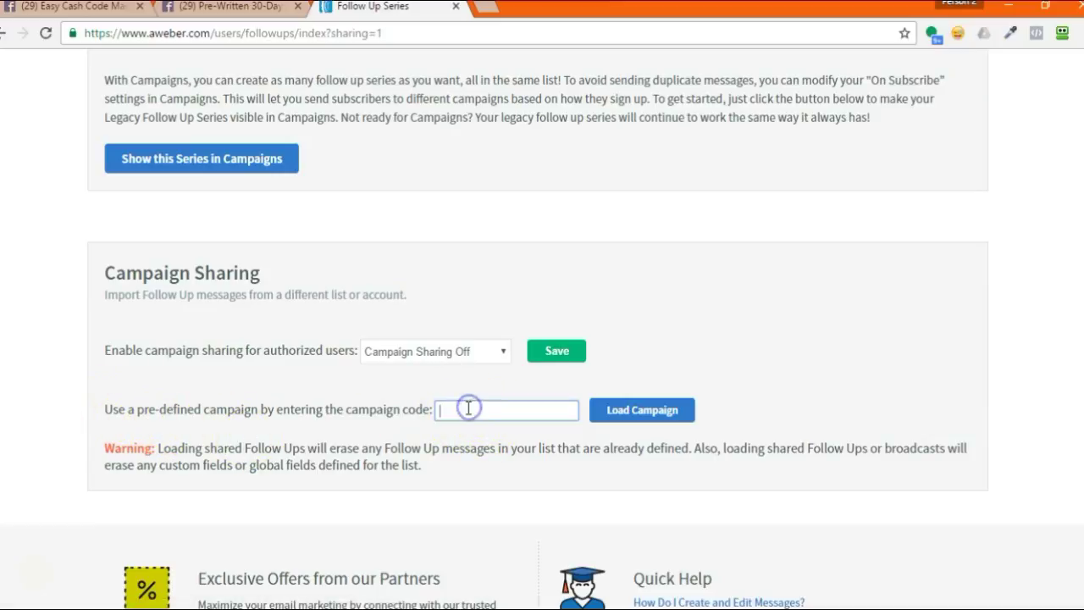
{"action": "right_click", "coordinate": [468, 408]}
{"action": "left_click", "coordinate": [499, 275]}
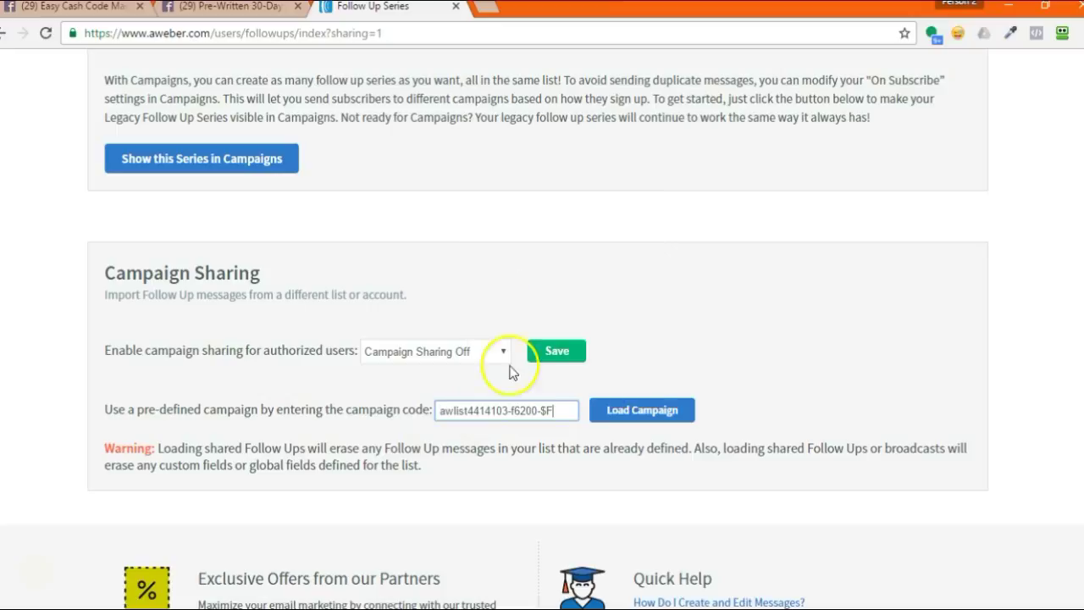
{"action": "left_click", "coordinate": [434, 410]}
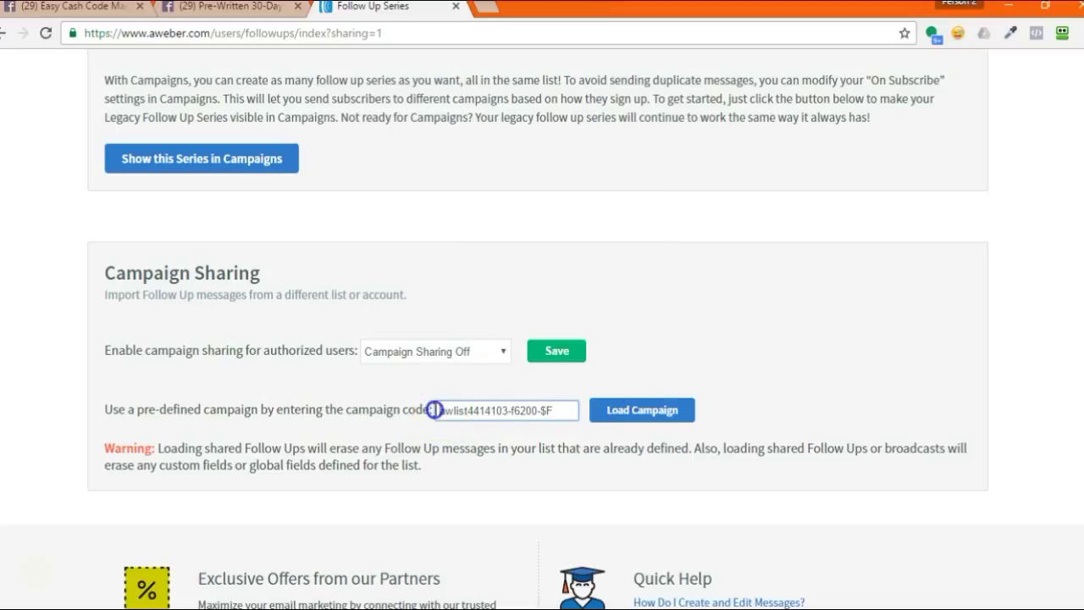
{"action": "left_click", "coordinate": [546, 411]}
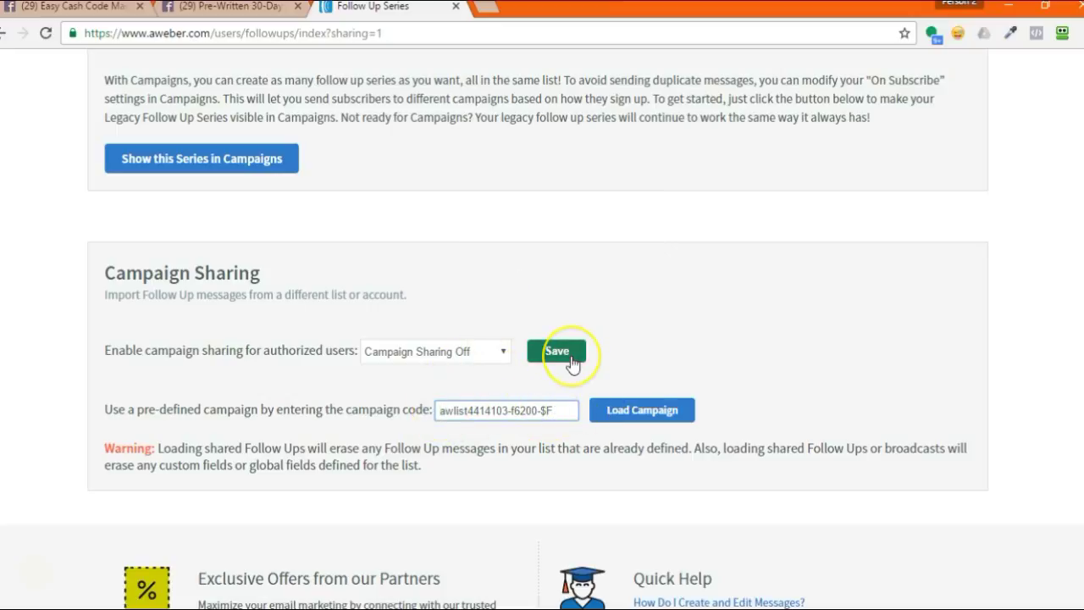
{"action": "left_click", "coordinate": [622, 414]}
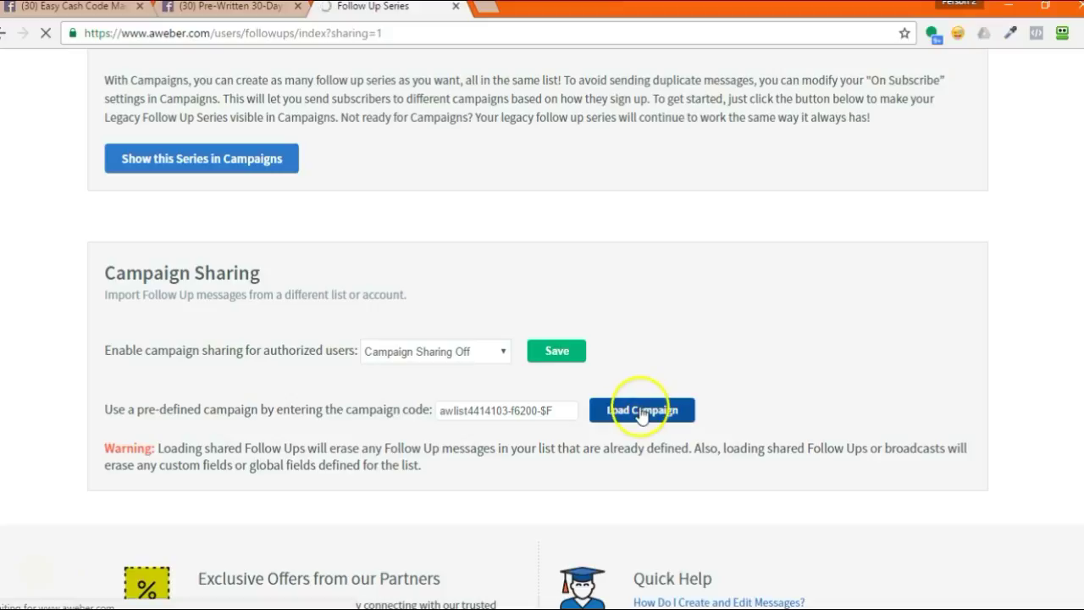
Step: Open the first loaded follow-up message for editing
{"action": "scroll", "coordinate": [614, 389], "scroll_direction": "down", "scroll_amount": 2}
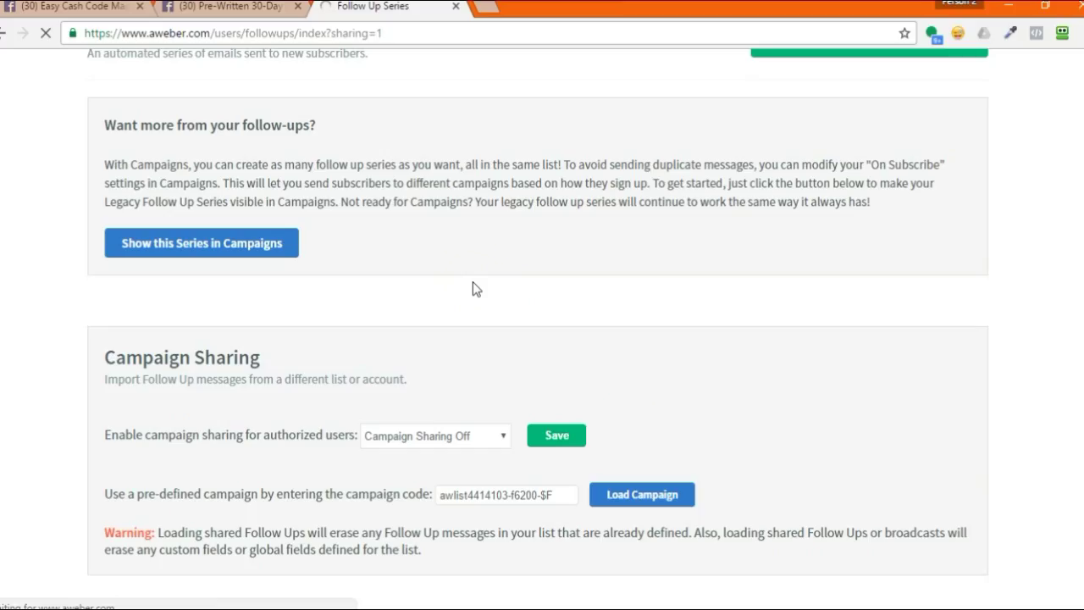
{"action": "scroll", "coordinate": [431, 229], "scroll_direction": "up", "scroll_amount": 1}
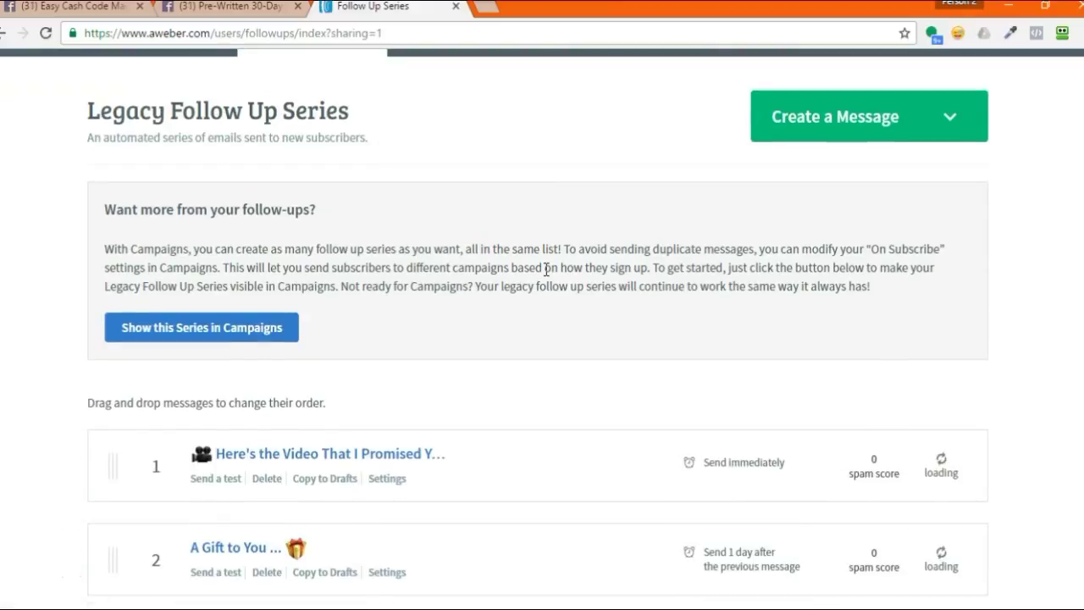
{"action": "left_click", "coordinate": [286, 454]}
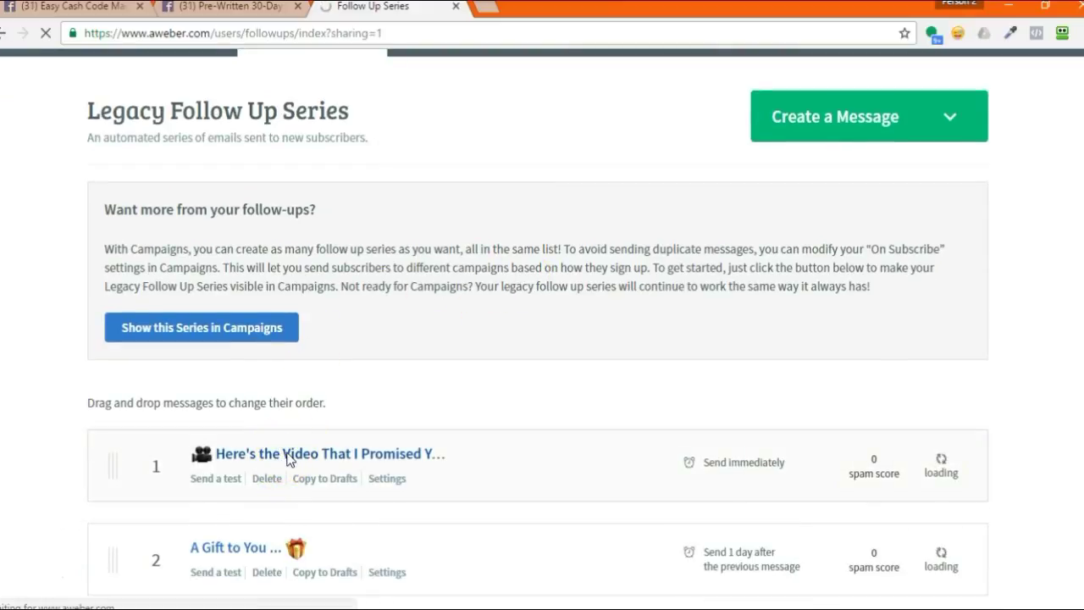
Step: Place the cursor on the first placeholder line, then go to the Easy Cash Code dashboard
{"action": "left_click", "coordinate": [78, 342]}
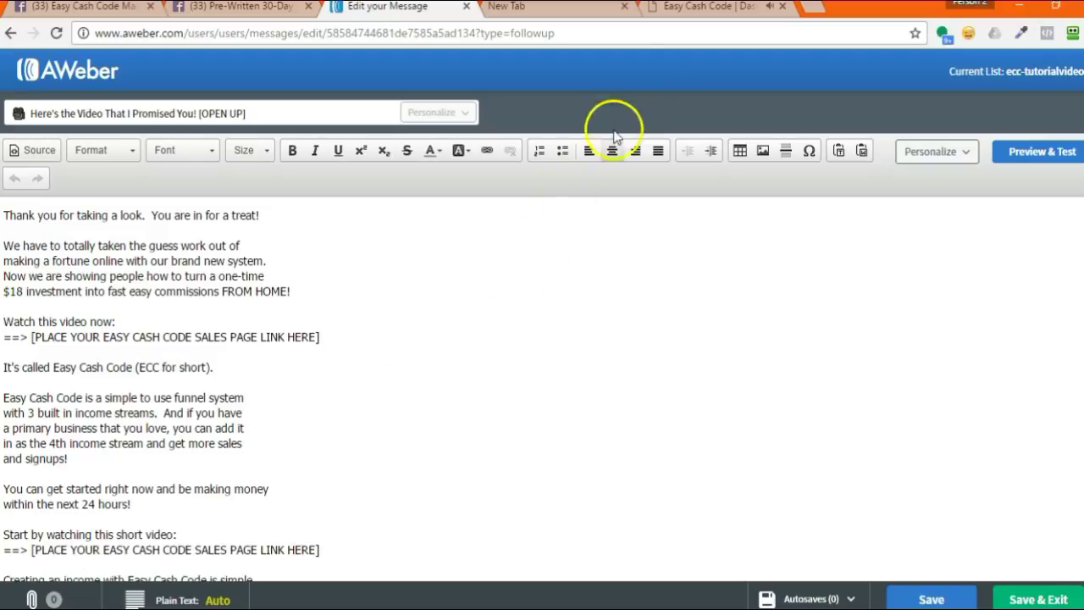
{"action": "left_click", "coordinate": [677, 8]}
Step: Copy the personal Sales Page URL from Easy Cash Code's Banners page, then return to AWeber
{"action": "left_click", "coordinate": [736, 85]}
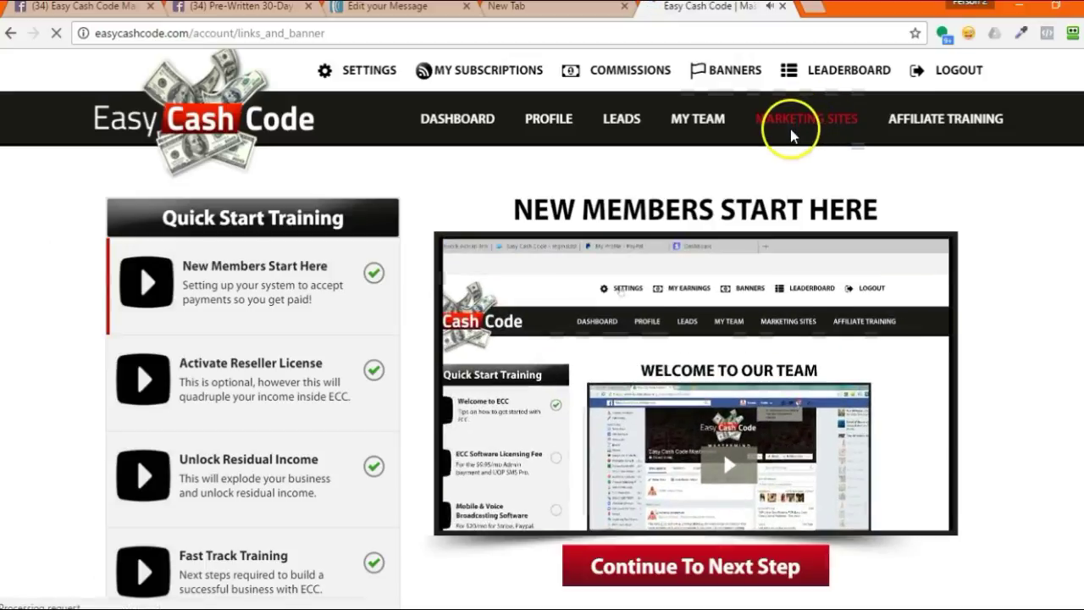
{"action": "scroll", "coordinate": [493, 345], "scroll_direction": "down", "scroll_amount": 5}
{"action": "scroll", "coordinate": [317, 399], "scroll_direction": "down", "scroll_amount": 5}
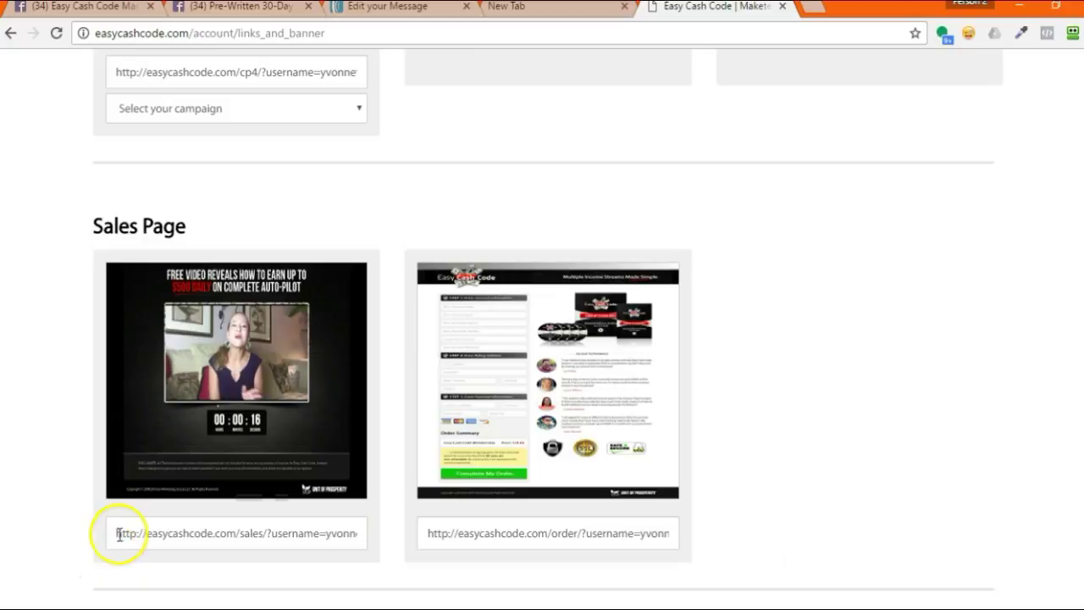
{"action": "left_click", "coordinate": [122, 540]}
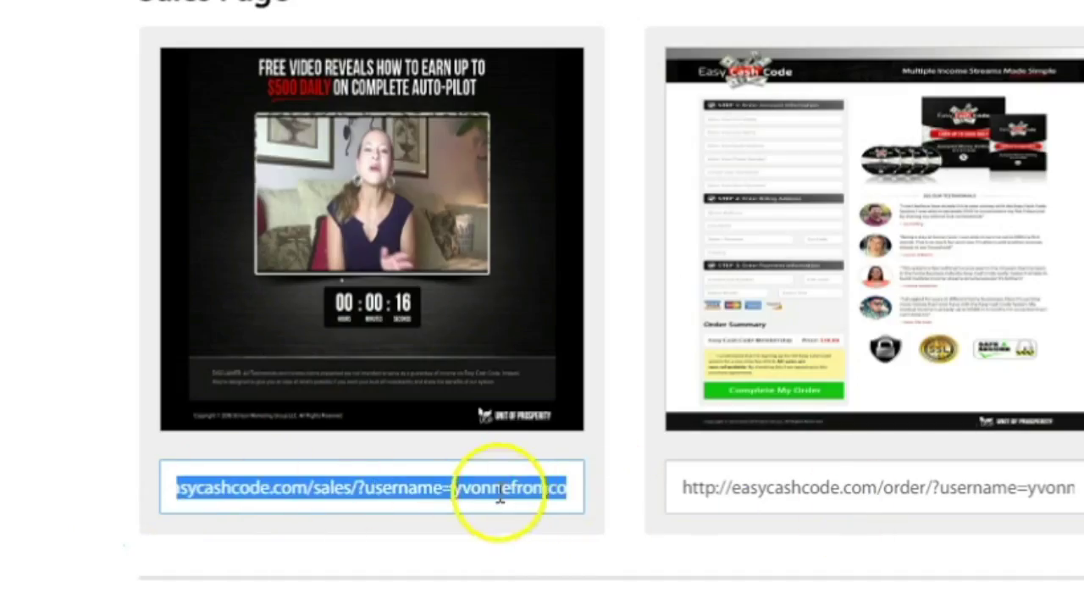
{"action": "right_click", "coordinate": [496, 489]}
{"action": "left_click", "coordinate": [564, 165]}
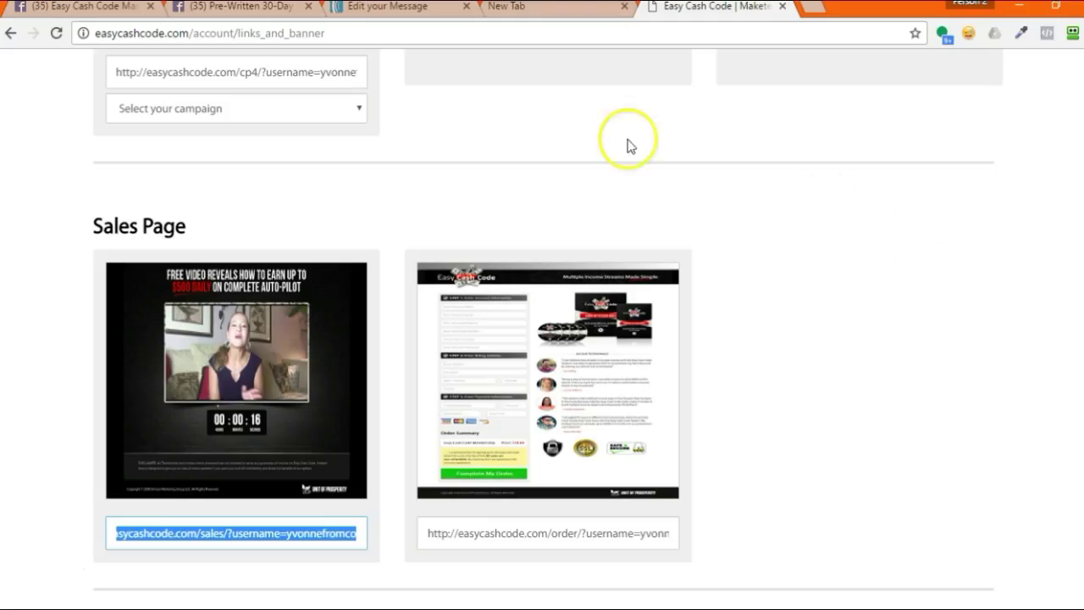
{"action": "left_click", "coordinate": [365, 8]}
Step: Replace the first sales-page placeholder with the URL, hyperlinked to the sales page
{"action": "left_click_drag", "start_coordinate": [328, 336], "coordinate": [39, 336]}
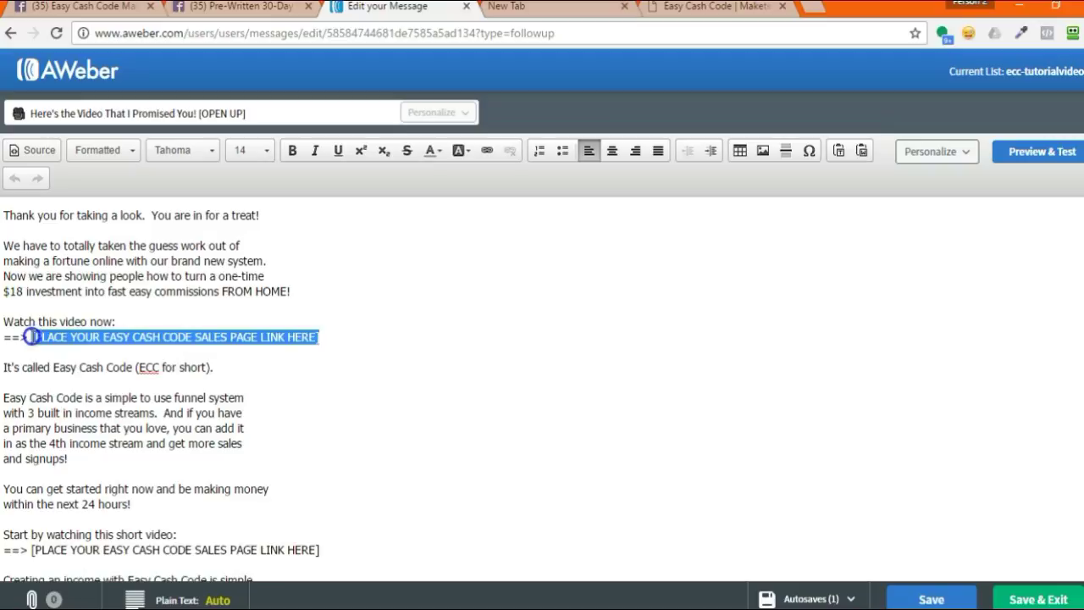
{"action": "right_click", "coordinate": [63, 339]}
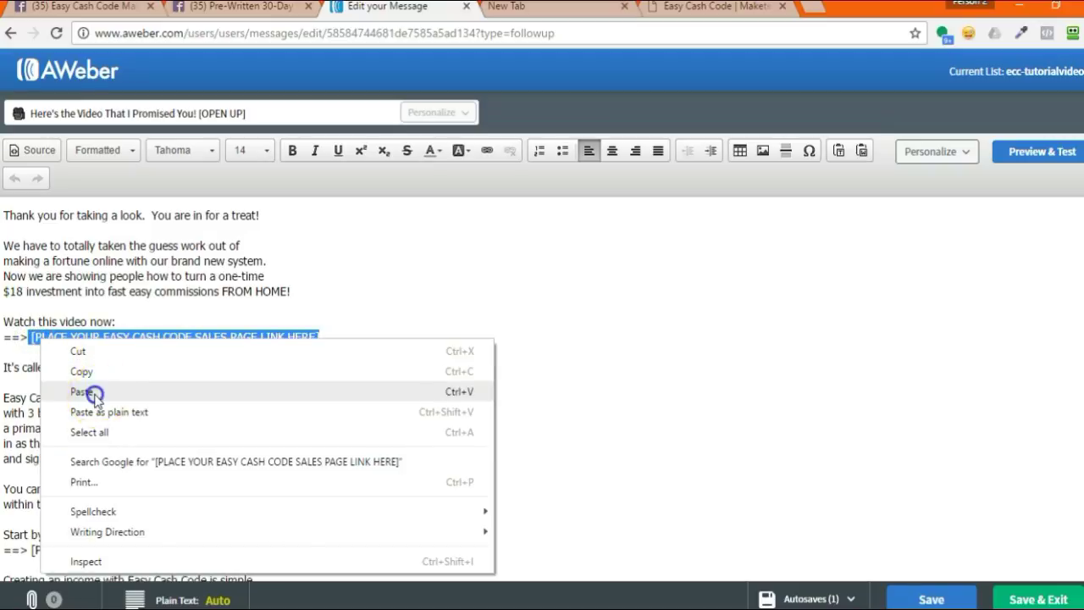
{"action": "left_click", "coordinate": [91, 389]}
{"action": "left_click", "coordinate": [28, 337]}
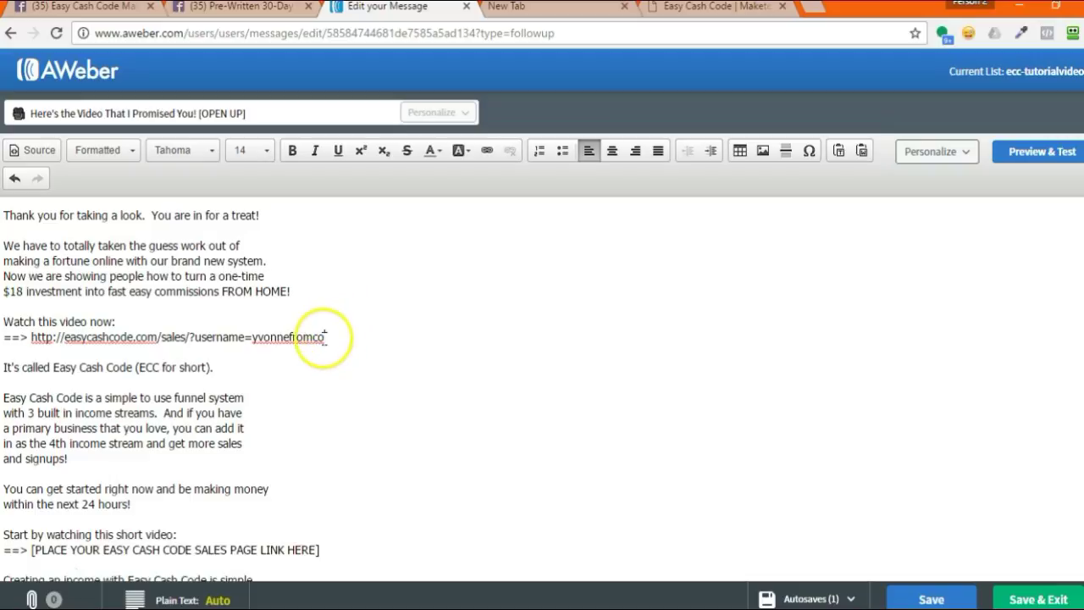
{"action": "left_click", "coordinate": [90, 345]}
{"action": "left_click_drag", "start_coordinate": [90, 345], "coordinate": [37, 336]}
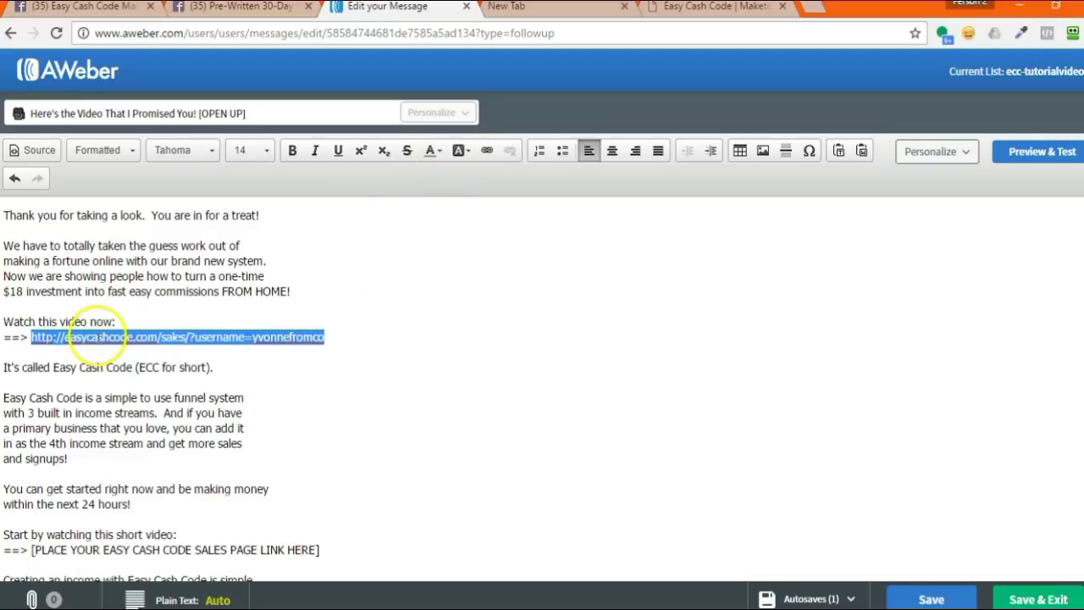
{"action": "left_click", "coordinate": [487, 150]}
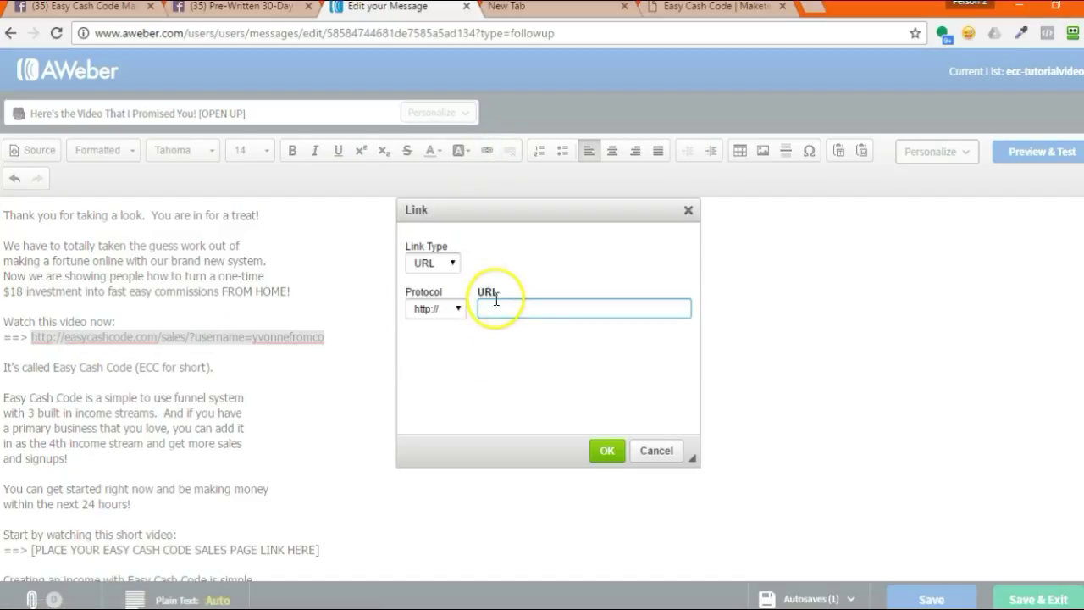
{"action": "left_click", "coordinate": [490, 310]}
{"action": "right_click", "coordinate": [490, 310]}
{"action": "left_click", "coordinate": [526, 412]}
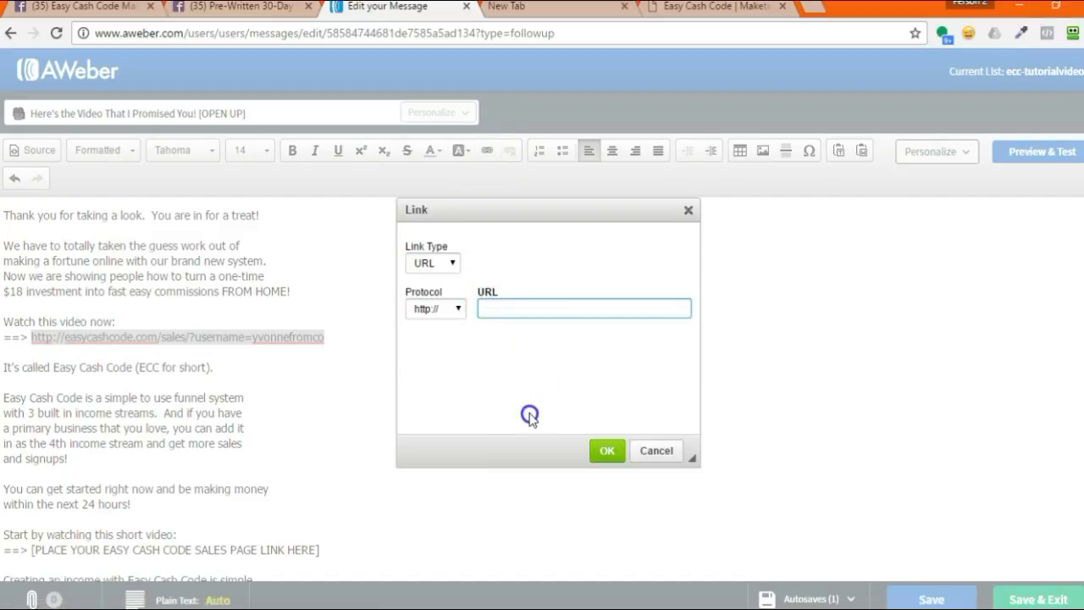
{"action": "left_click", "coordinate": [607, 451]}
Step: Replace the second sales-page placeholder with the URL, hyperlinked to the sales page
{"action": "scroll", "coordinate": [399, 351], "scroll_direction": "up", "scroll_amount": 3}
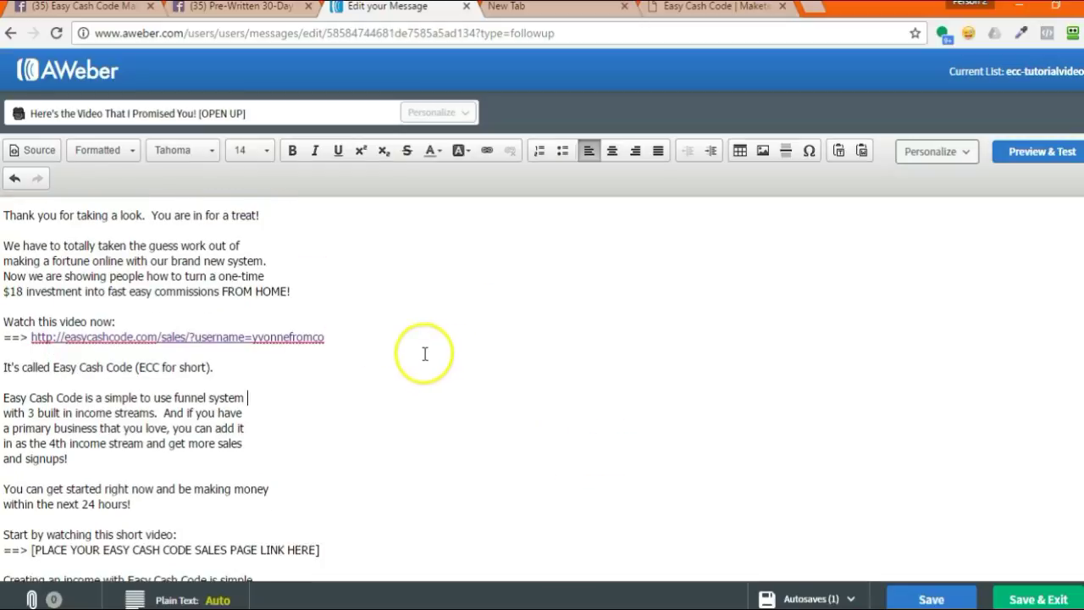
{"action": "scroll", "coordinate": [419, 356], "scroll_direction": "down", "scroll_amount": 7}
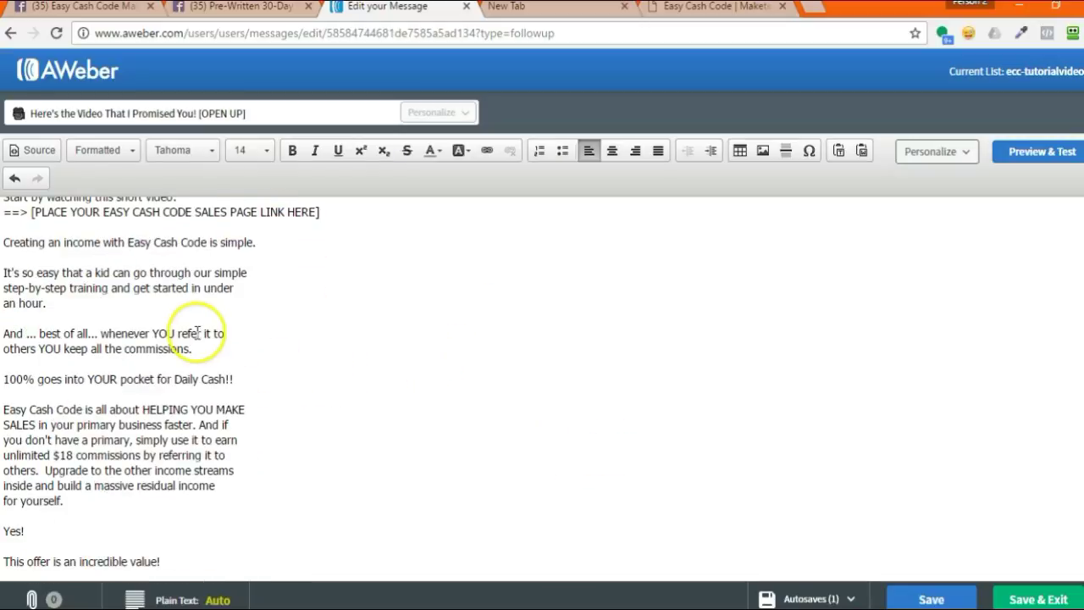
{"action": "scroll", "coordinate": [375, 317], "scroll_direction": "up", "scroll_amount": 2}
{"action": "left_click_drag", "start_coordinate": [323, 298], "coordinate": [30, 298]}
{"action": "right_click", "coordinate": [138, 299]}
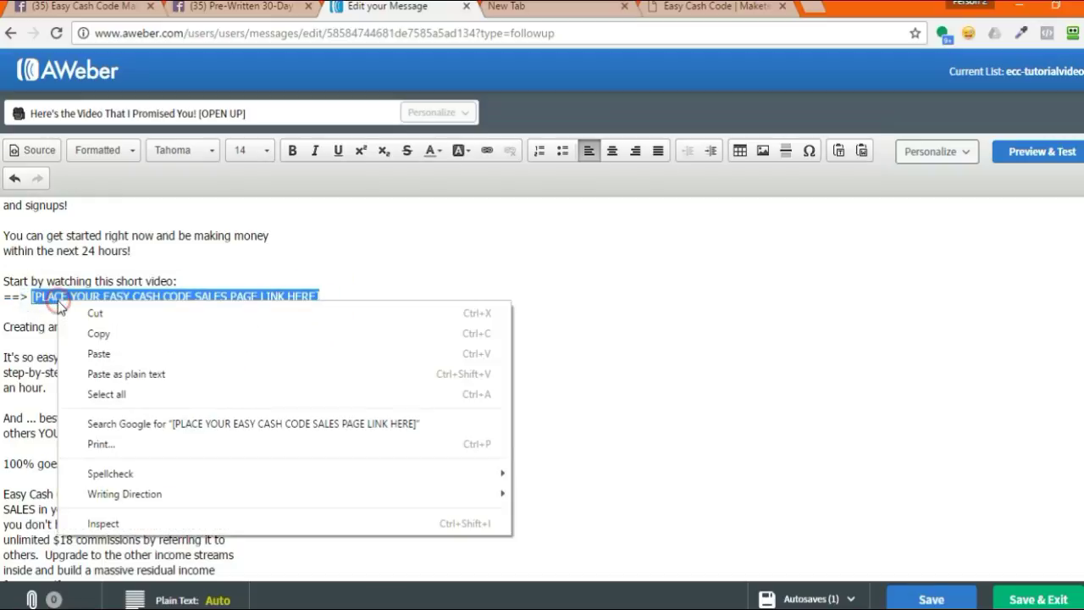
{"action": "left_click", "coordinate": [165, 354]}
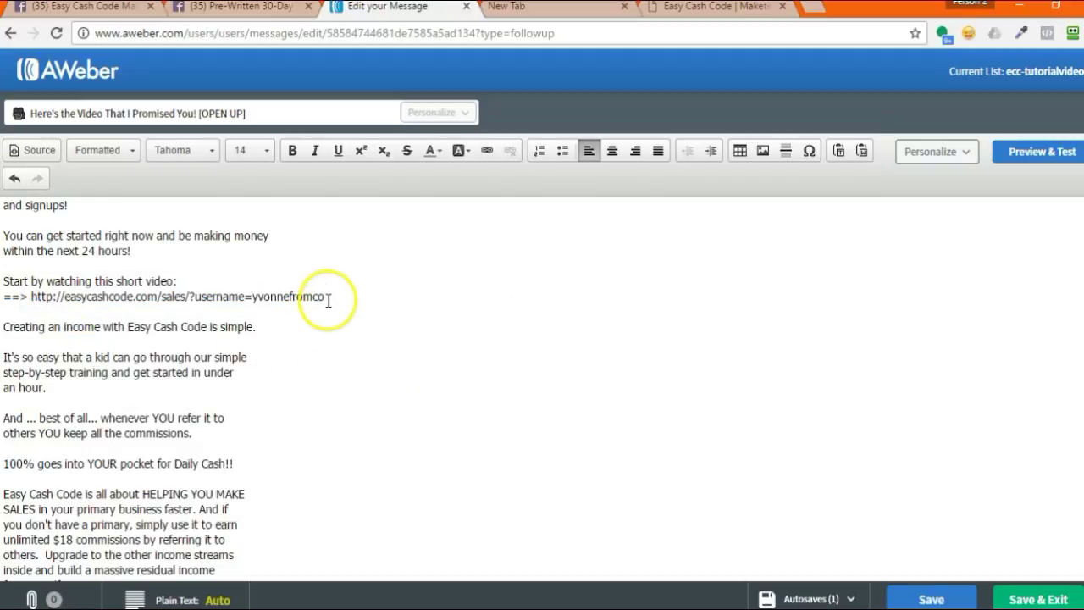
{"action": "left_click_drag", "start_coordinate": [324, 297], "coordinate": [49, 295]}
{"action": "key", "text": "ctrl+c"}
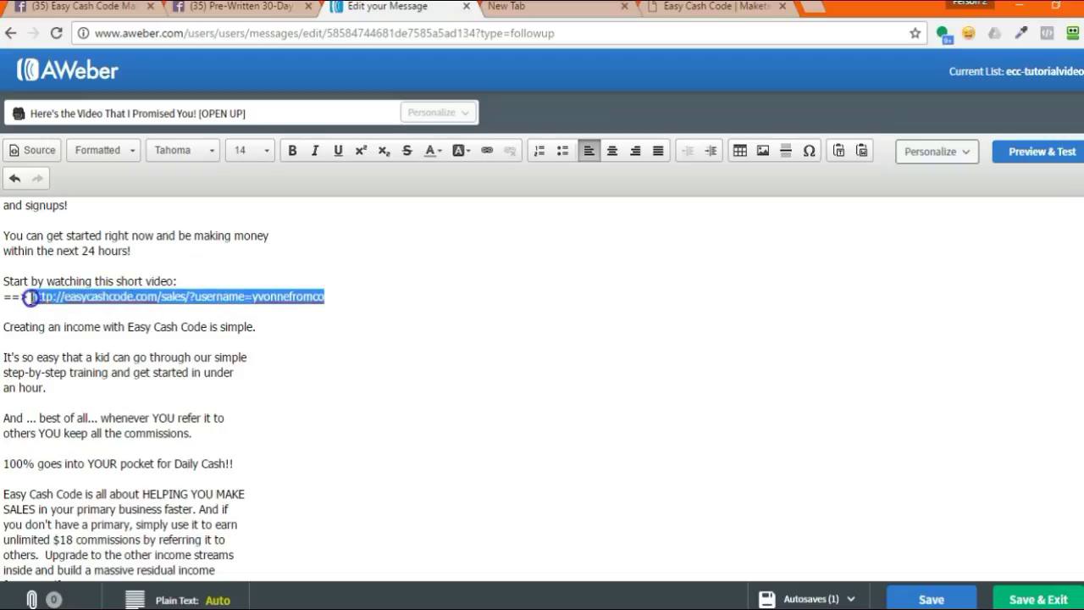
{"action": "left_click", "coordinate": [487, 150]}
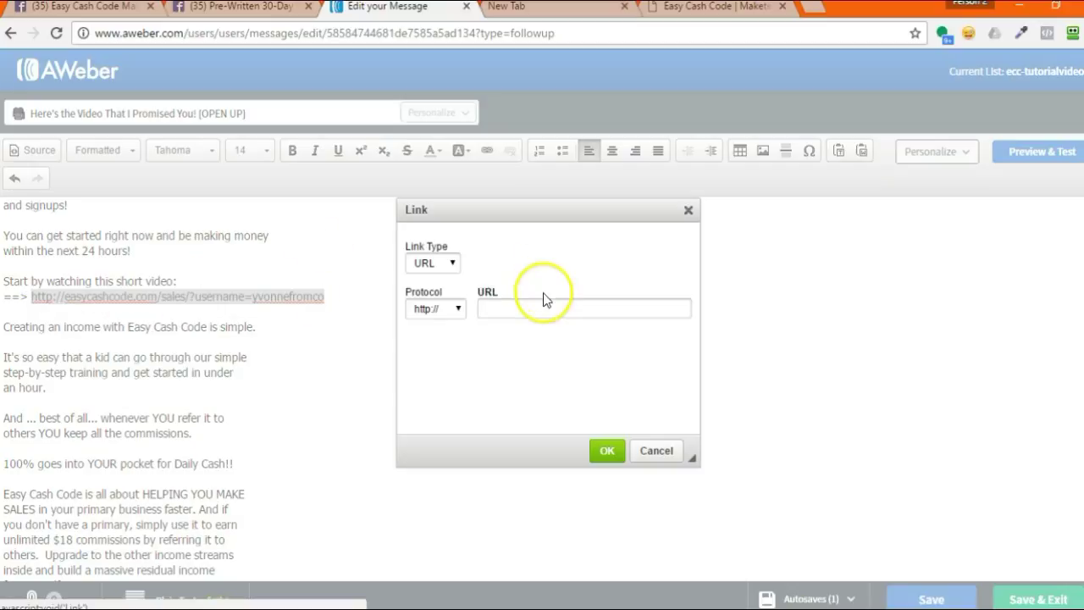
{"action": "left_click", "coordinate": [508, 308]}
{"action": "right_click", "coordinate": [509, 305]}
{"action": "left_click", "coordinate": [546, 406]}
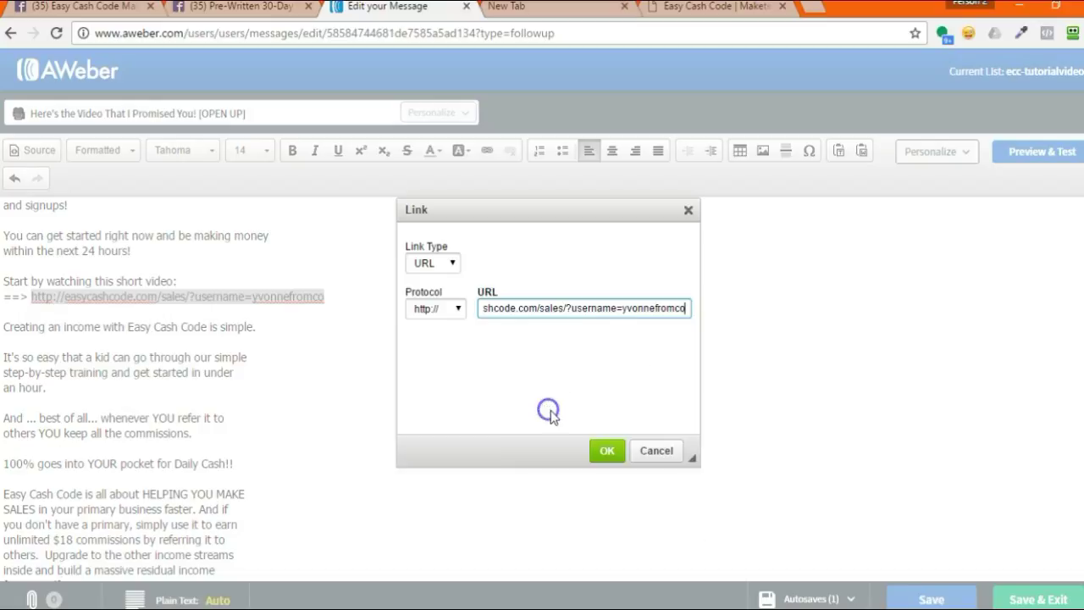
{"action": "left_click", "coordinate": [601, 451]}
{"action": "left_click", "coordinate": [426, 401]}
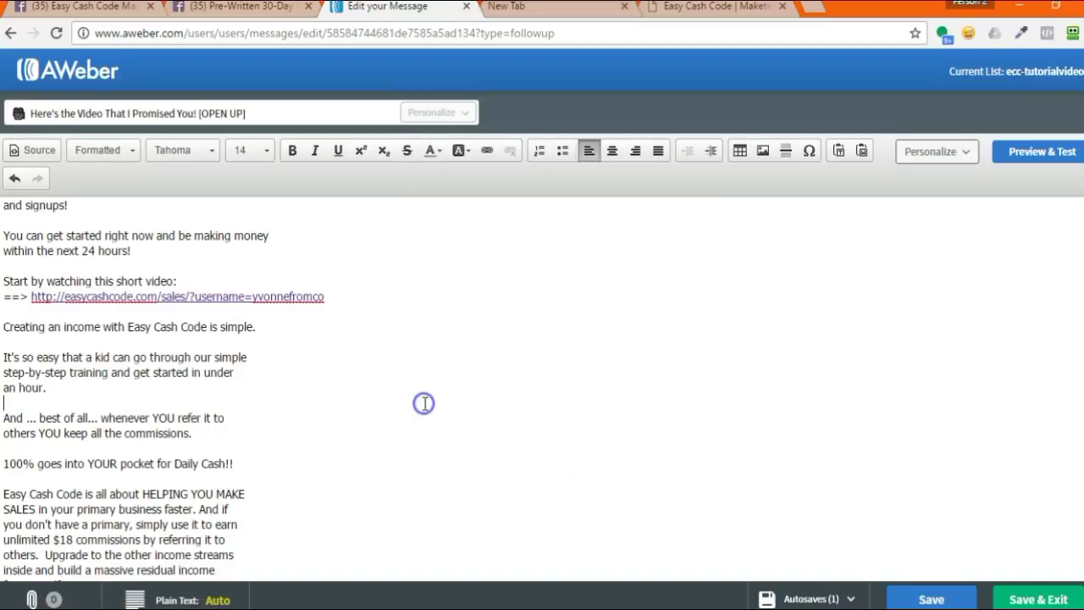
Step: Replace the third sales-page placeholder with the URL, hyperlinked to the sales page
{"action": "scroll", "coordinate": [167, 376], "scroll_direction": "down", "scroll_amount": 2}
{"action": "scroll", "coordinate": [167, 377], "scroll_direction": "down", "scroll_amount": 1}
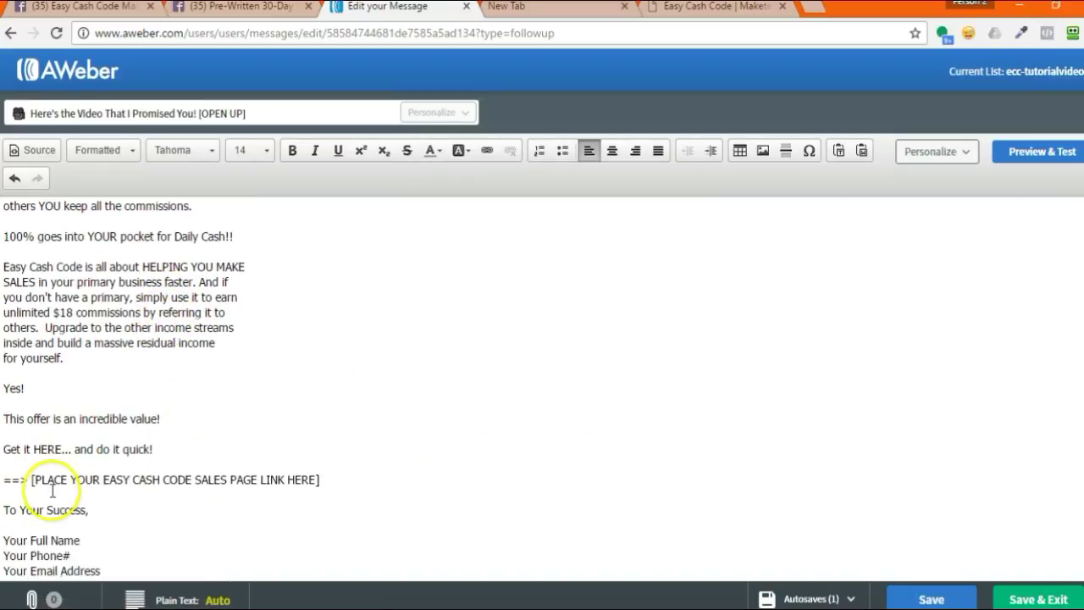
{"action": "left_click", "coordinate": [319, 479]}
{"action": "left_click_drag", "start_coordinate": [319, 480], "coordinate": [20, 476]}
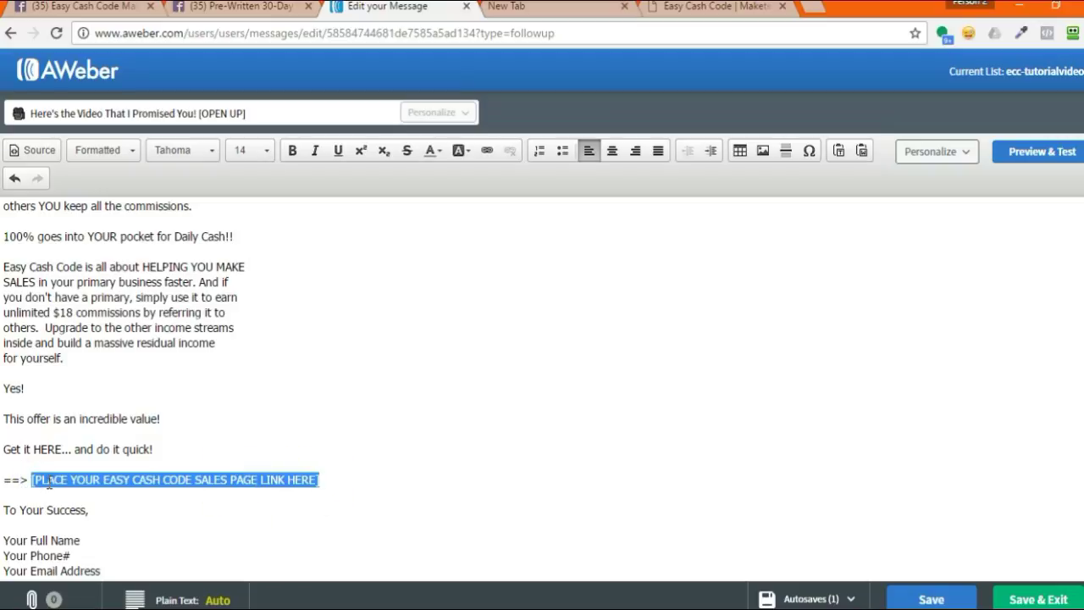
{"action": "right_click", "coordinate": [49, 481]}
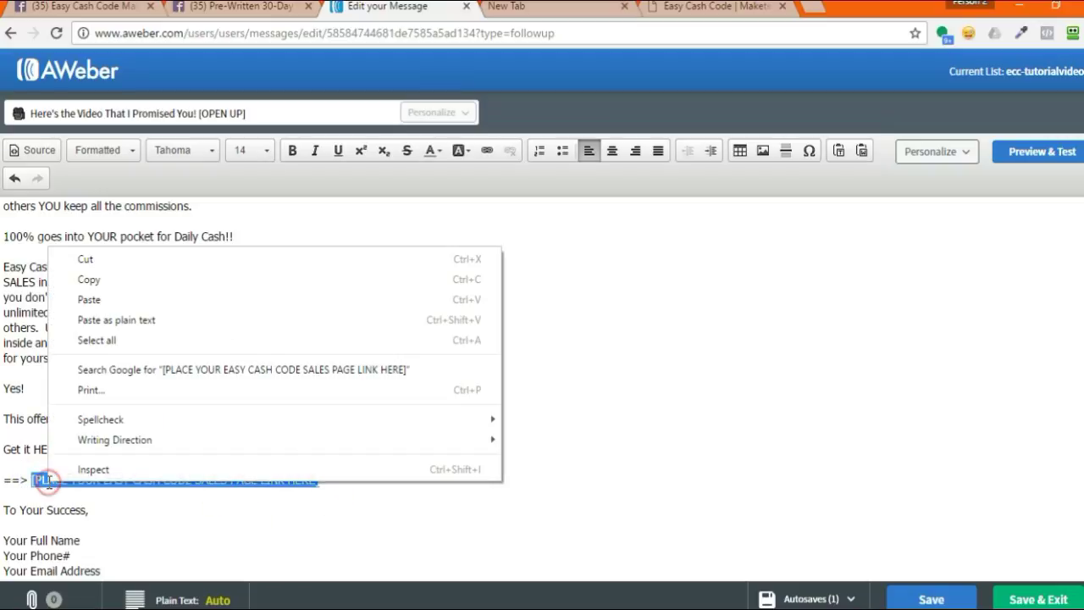
{"action": "left_click", "coordinate": [93, 298]}
{"action": "left_click_drag", "start_coordinate": [325, 479], "coordinate": [72, 484]}
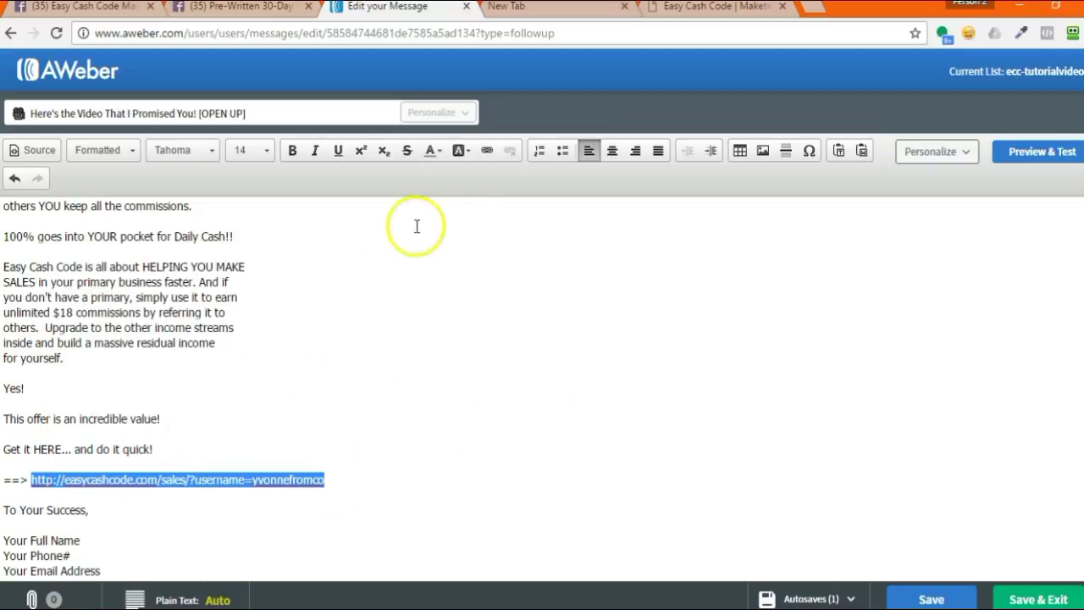
{"action": "left_click", "coordinate": [487, 150]}
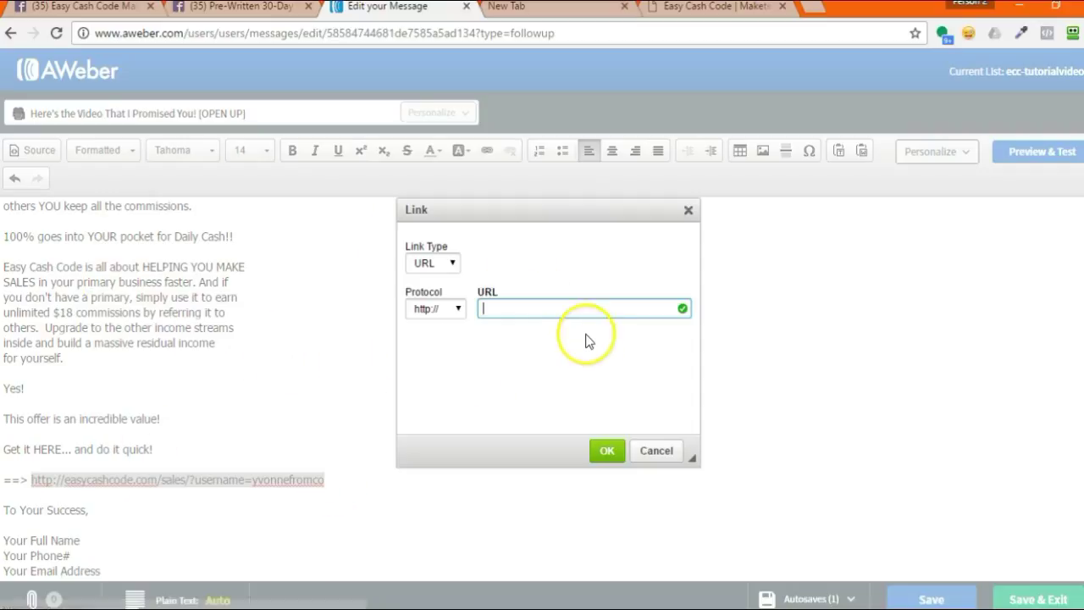
{"action": "right_click", "coordinate": [542, 312]}
{"action": "left_click", "coordinate": [624, 430]}
{"action": "left_click", "coordinate": [603, 450]}
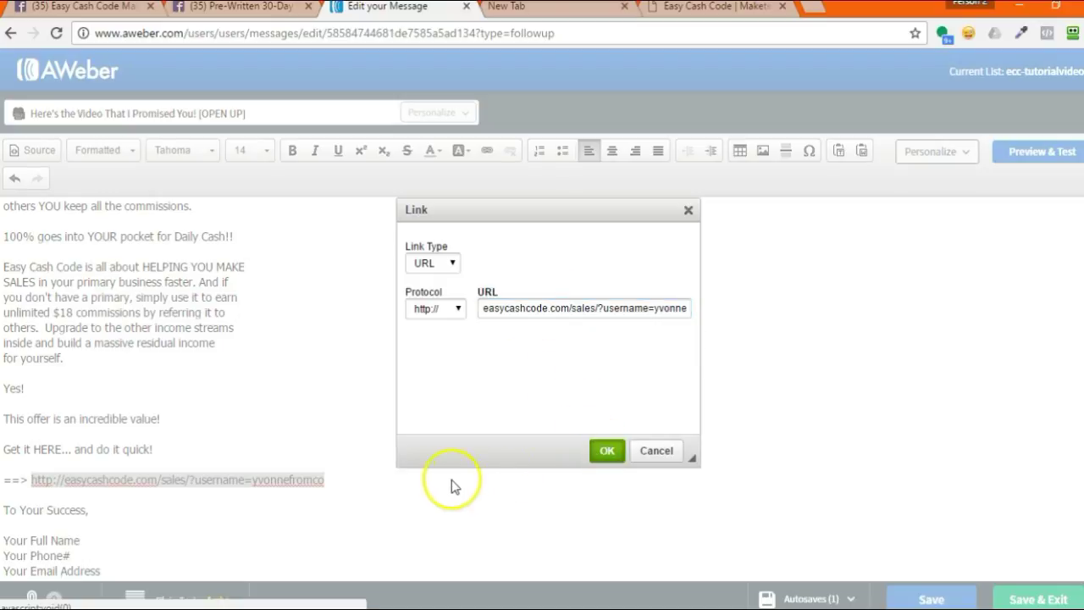
{"action": "left_click", "coordinate": [399, 438]}
{"action": "scroll", "coordinate": [260, 472], "scroll_direction": "down", "scroll_amount": 1}
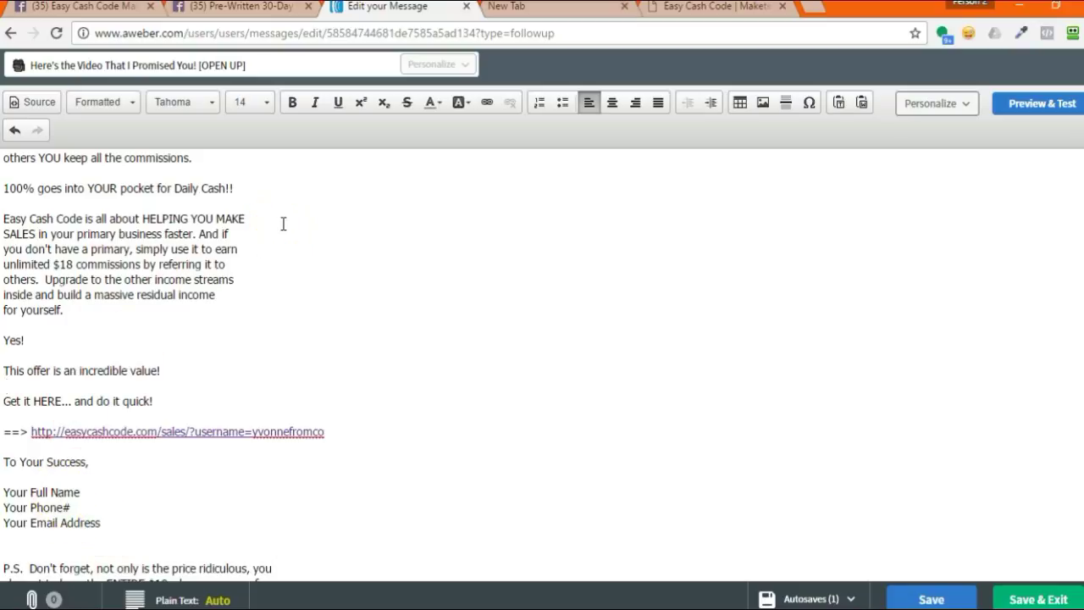
{"action": "scroll", "coordinate": [229, 246], "scroll_direction": "up", "scroll_amount": 6}
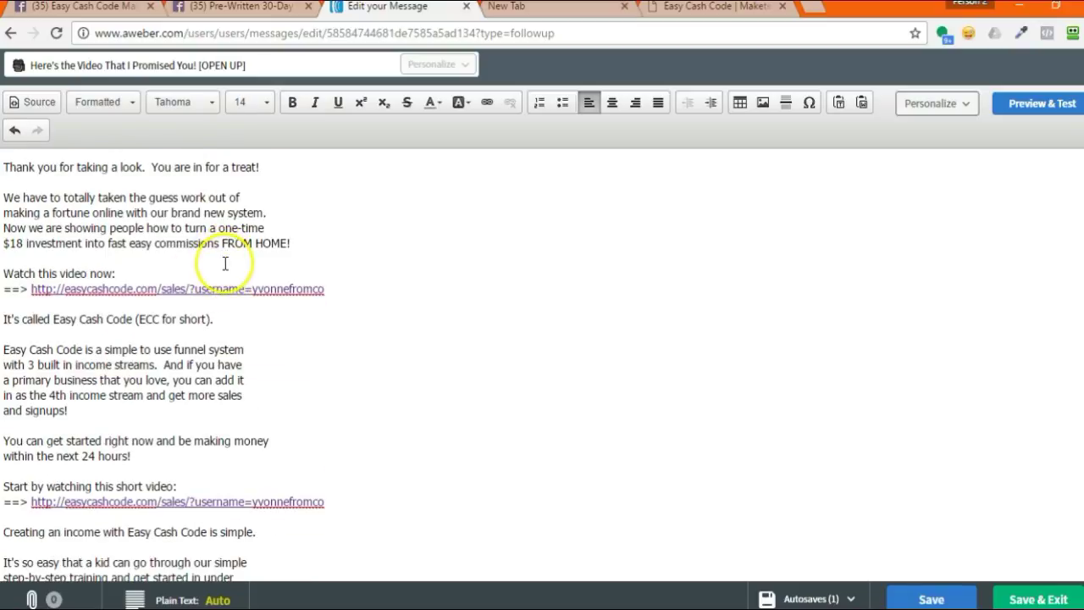
{"action": "scroll", "coordinate": [228, 263], "scroll_direction": "up", "scroll_amount": 1}
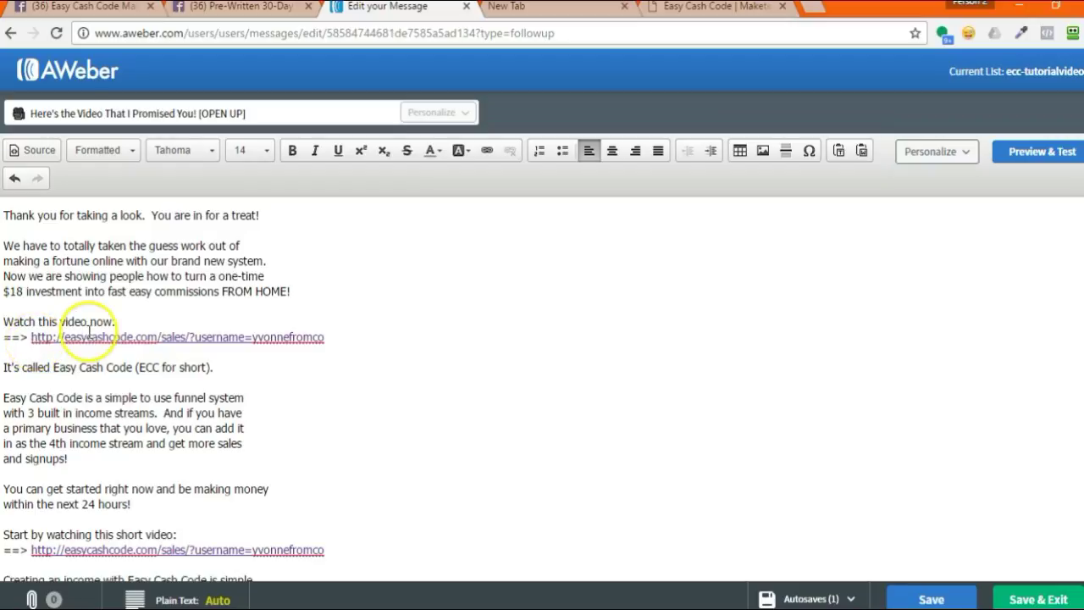
{"action": "left_click", "coordinate": [113, 321]}
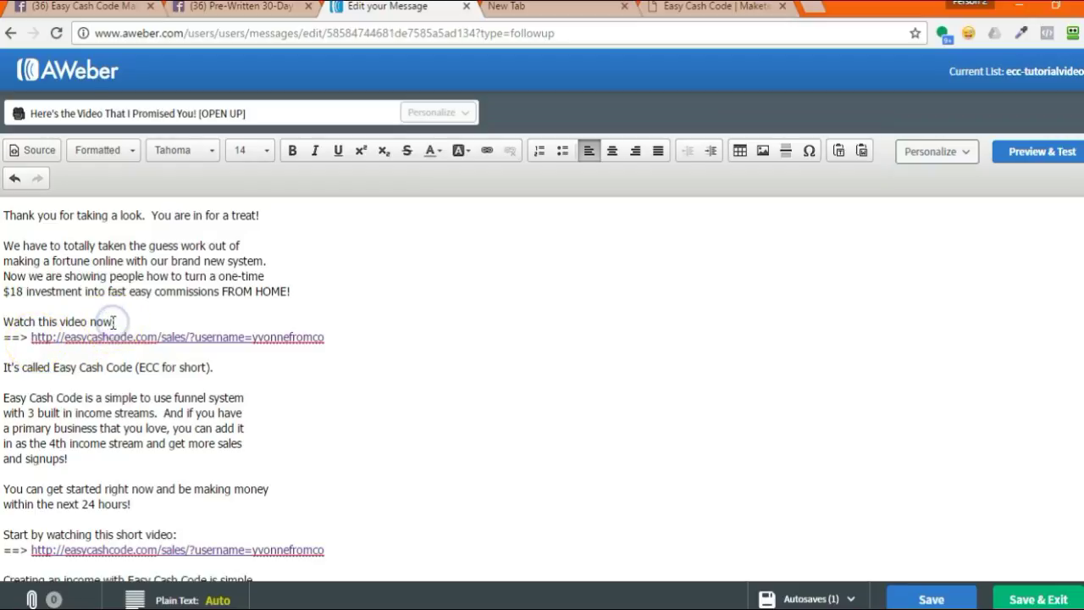
Step: Delete the raw URL line and make 'Watch this video now' a bold link to the sales page
{"action": "left_click_drag", "start_coordinate": [119, 325], "coordinate": [314, 344]}
{"action": "key", "text": "ctrl+c"}
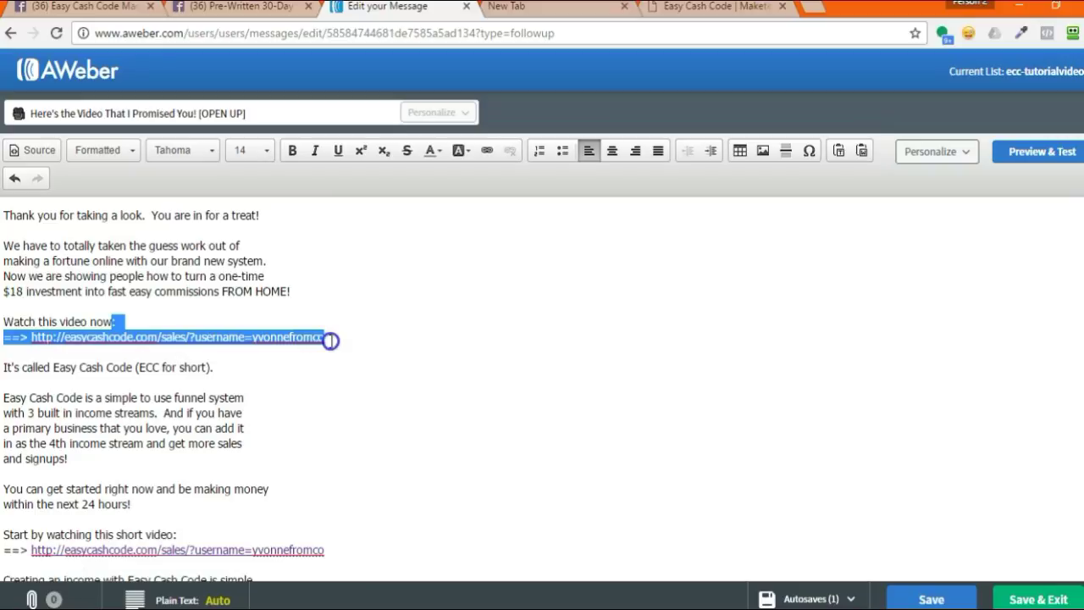
{"action": "key", "text": "BackSpace"}
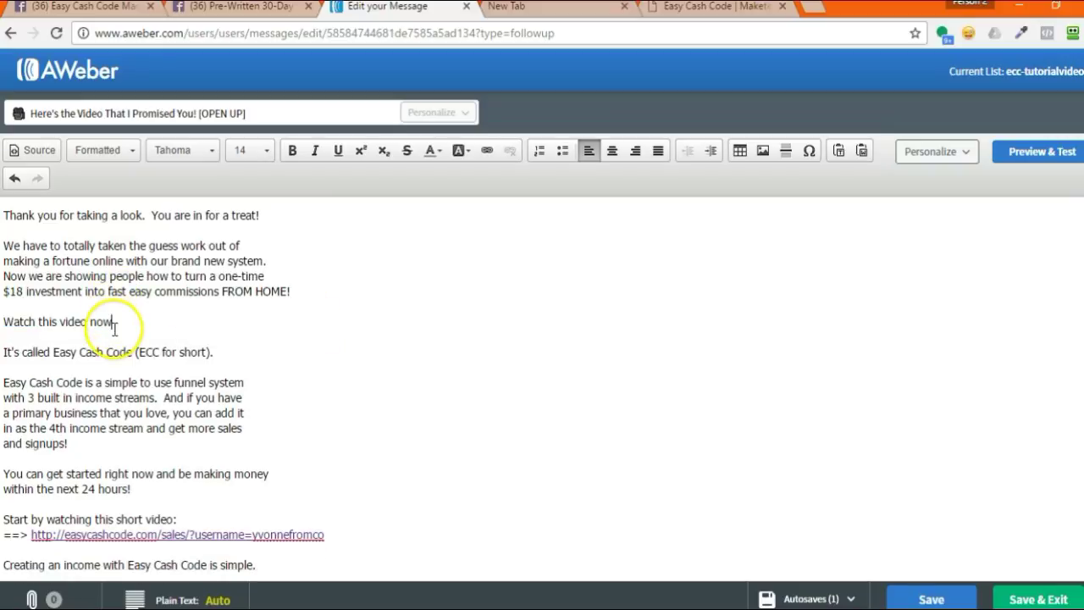
{"action": "left_click_drag", "start_coordinate": [113, 322], "coordinate": [4, 326]}
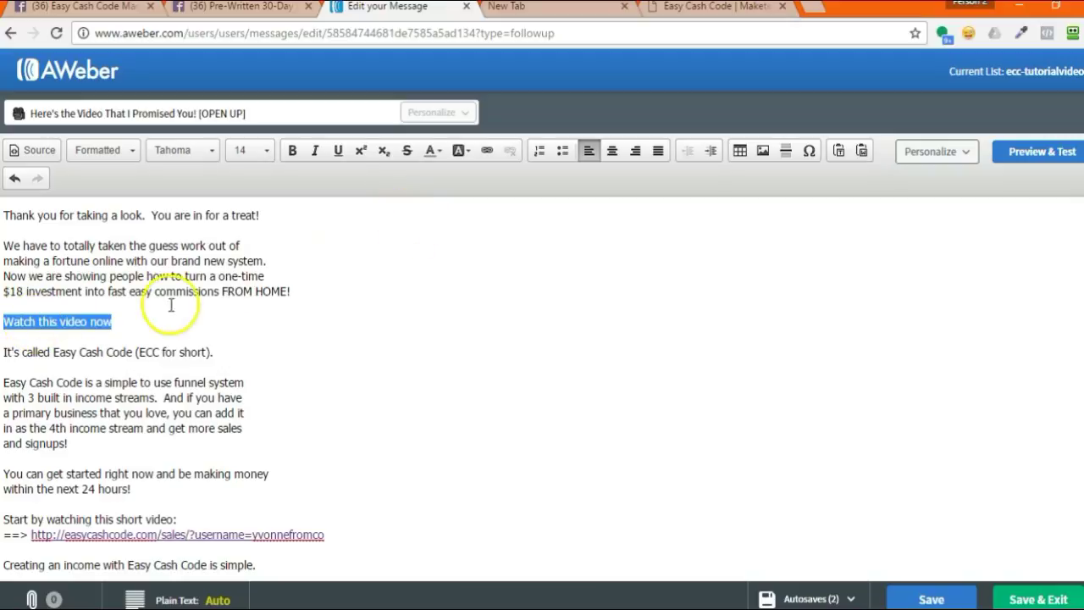
{"action": "left_click", "coordinate": [487, 150]}
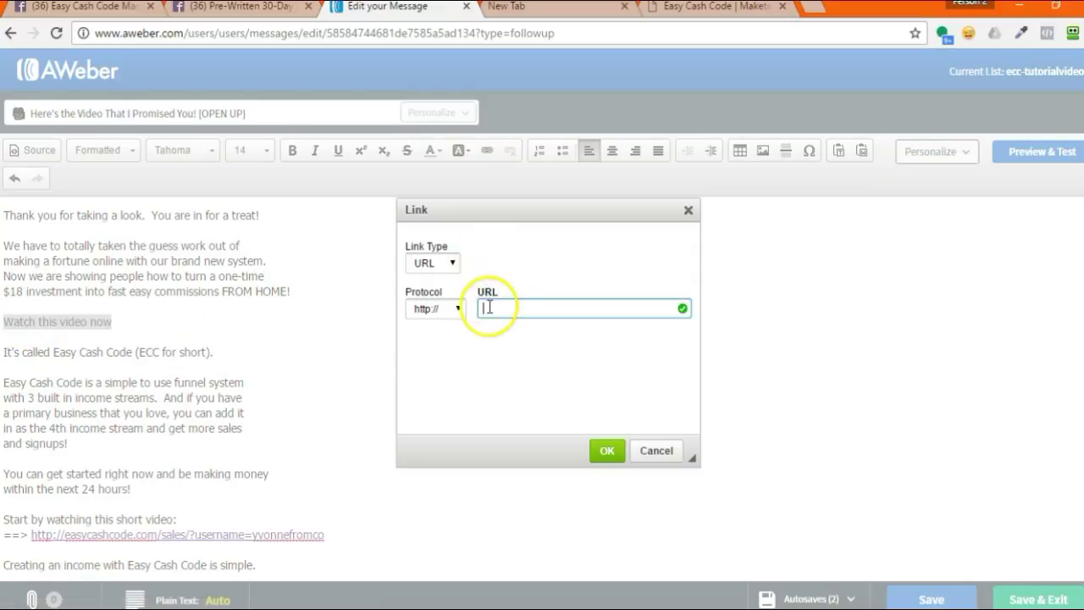
{"action": "right_click", "coordinate": [489, 307]}
{"action": "left_click", "coordinate": [534, 407]}
{"action": "left_click", "coordinate": [604, 451]}
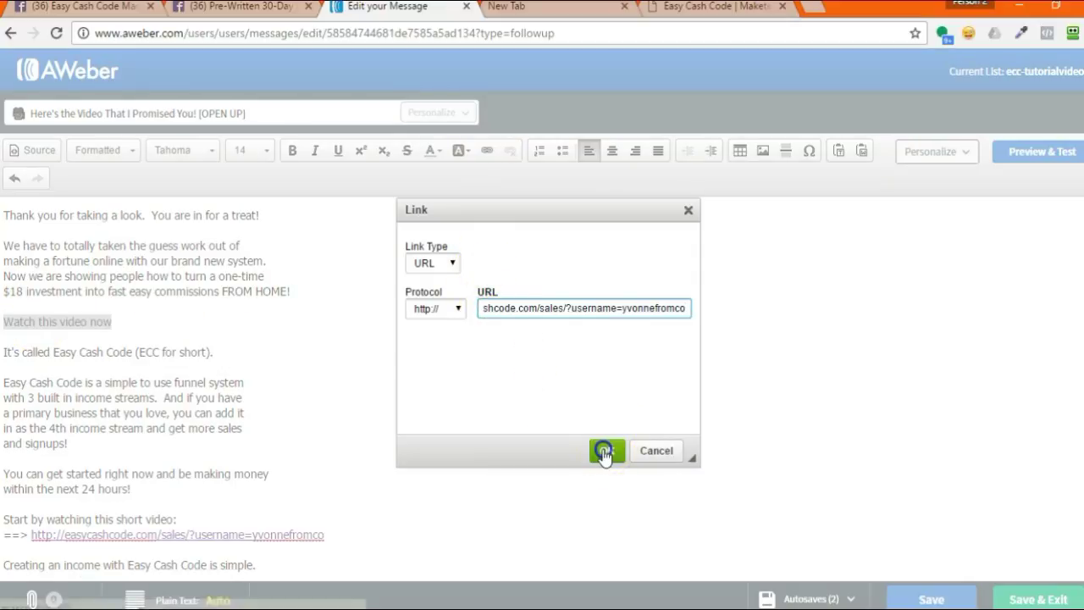
{"action": "left_click_drag", "start_coordinate": [121, 310], "coordinate": [4, 326]}
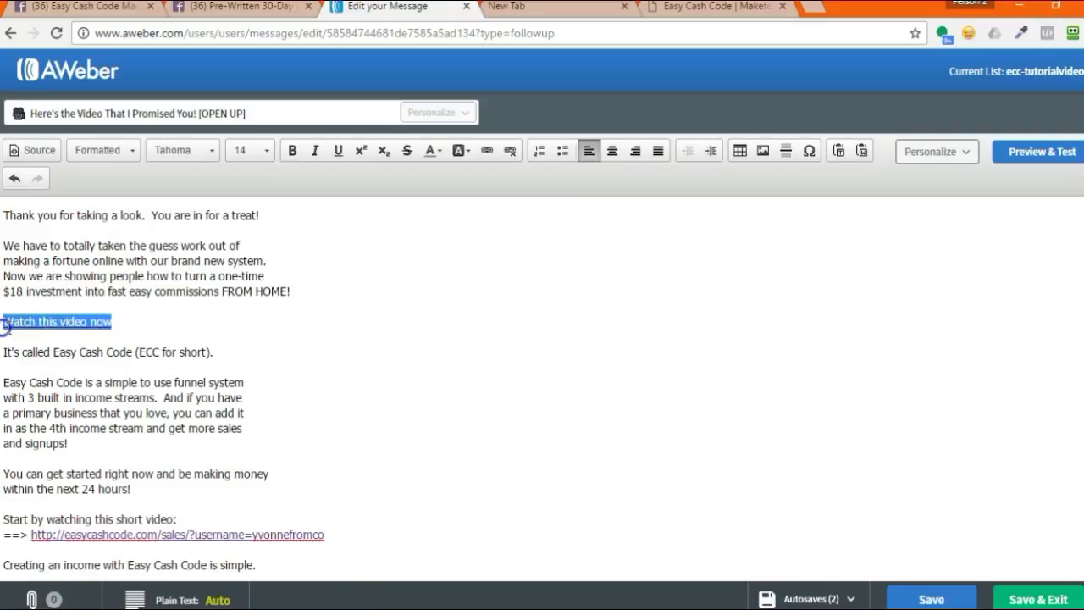
{"action": "left_click", "coordinate": [294, 151]}
{"action": "left_click", "coordinate": [139, 303]}
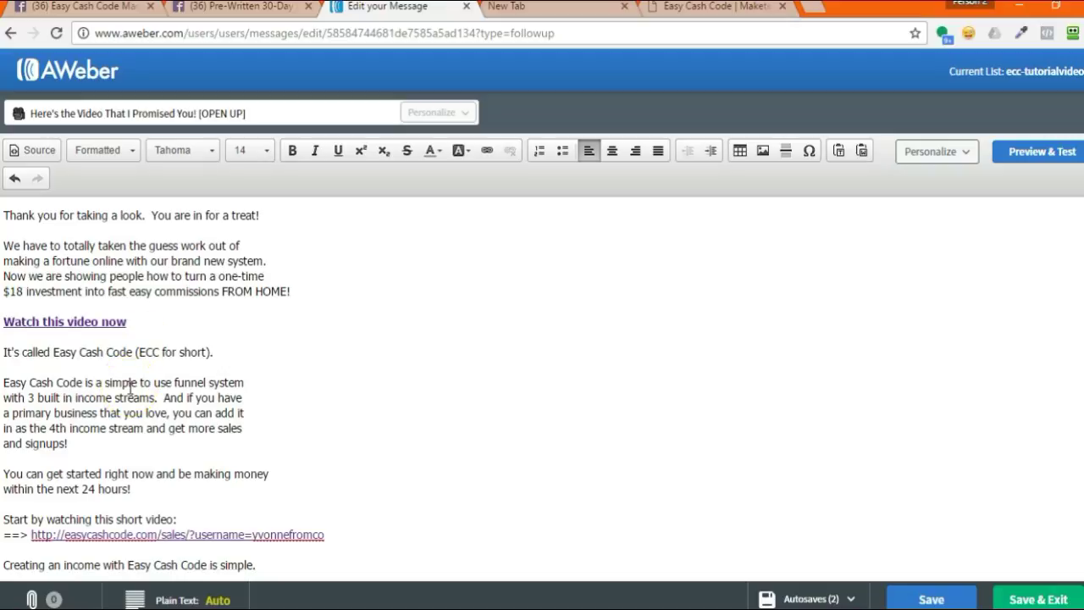
{"action": "scroll", "coordinate": [129, 388], "scroll_direction": "down", "scroll_amount": 2}
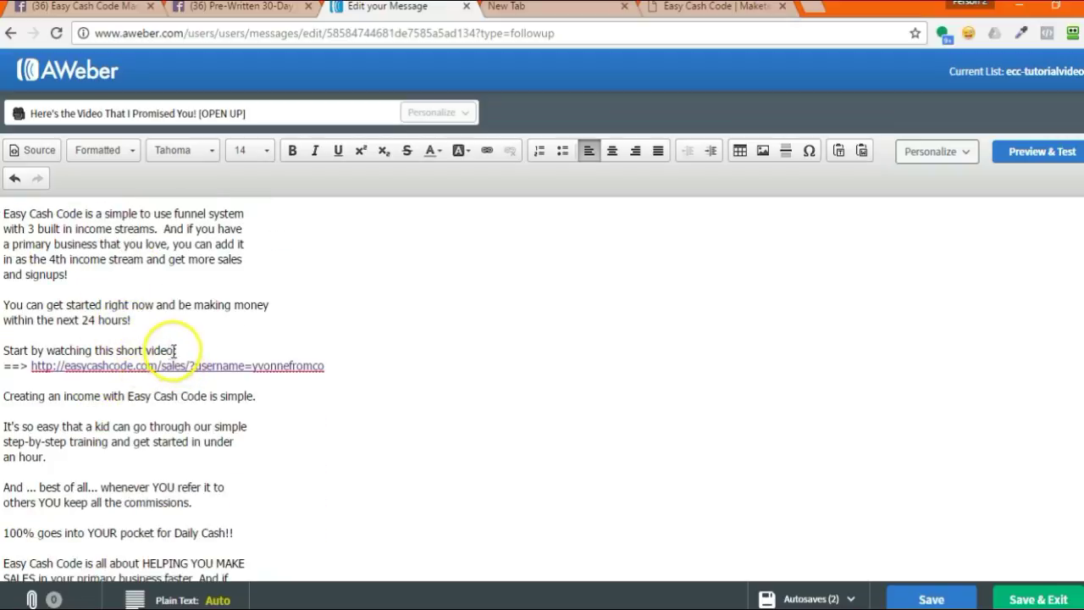
Step: Remove the URL line and make 'Start by watching this short video' a bold sales-page link
{"action": "left_click_drag", "start_coordinate": [175, 349], "coordinate": [308, 380]}
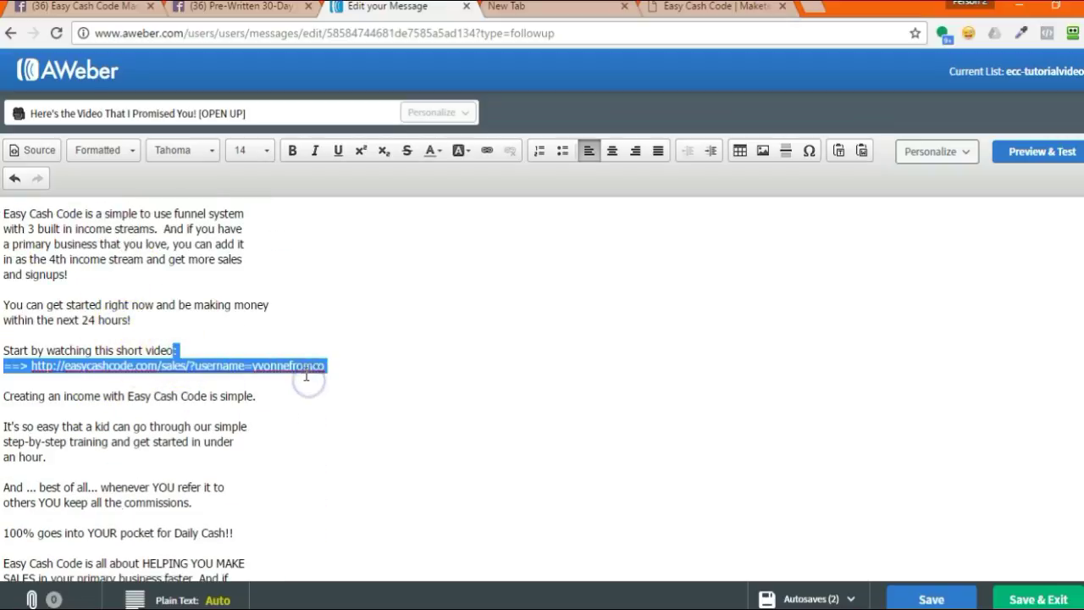
{"action": "key", "text": "BackSpace"}
{"action": "key", "text": "Return"}
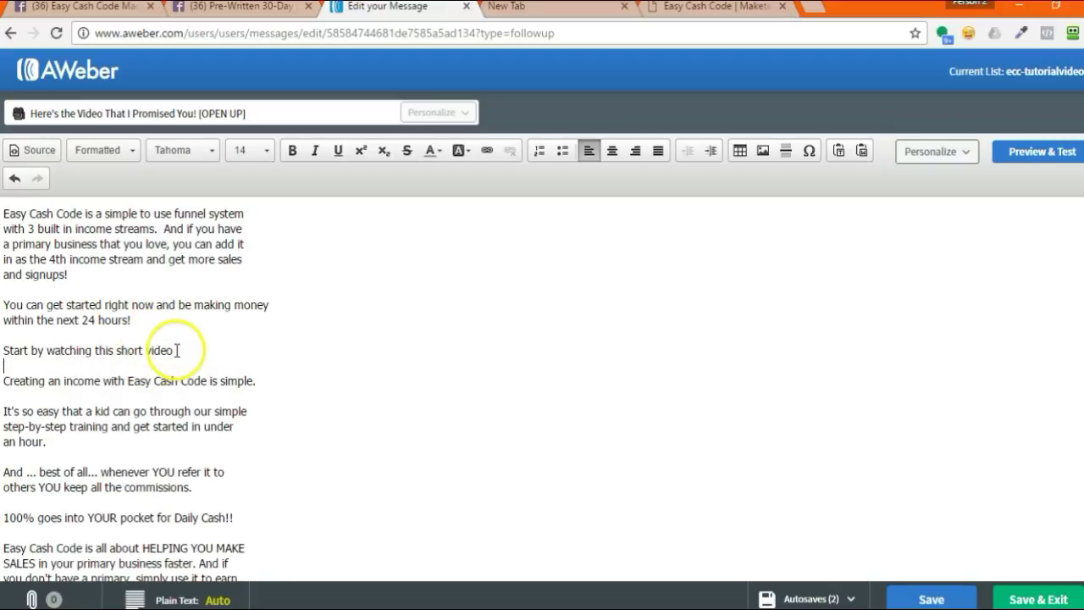
{"action": "left_click_drag", "start_coordinate": [173, 349], "coordinate": [5, 351]}
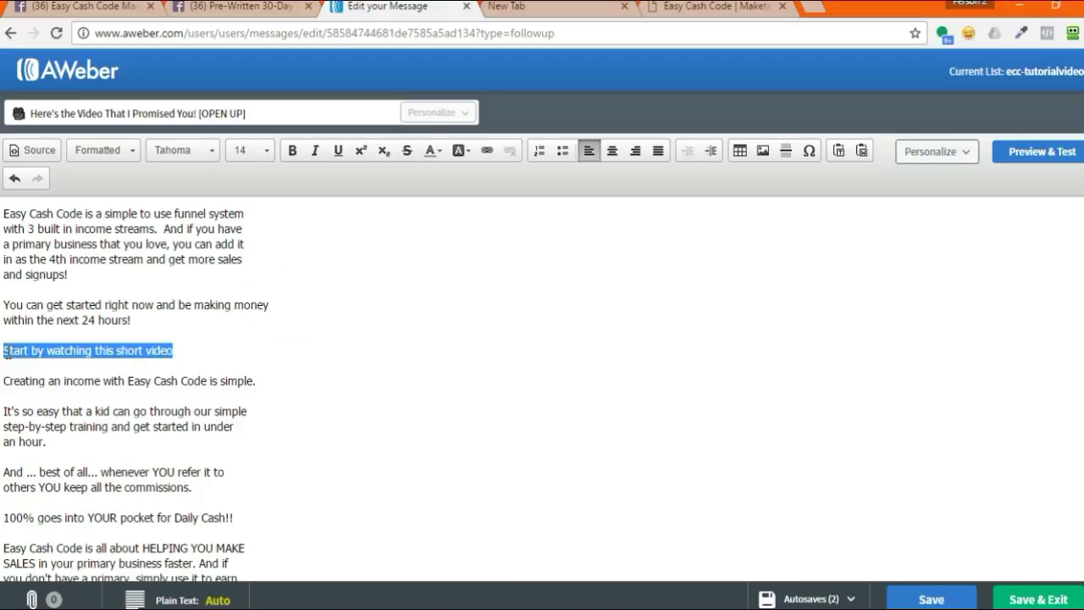
{"action": "left_click", "coordinate": [487, 149]}
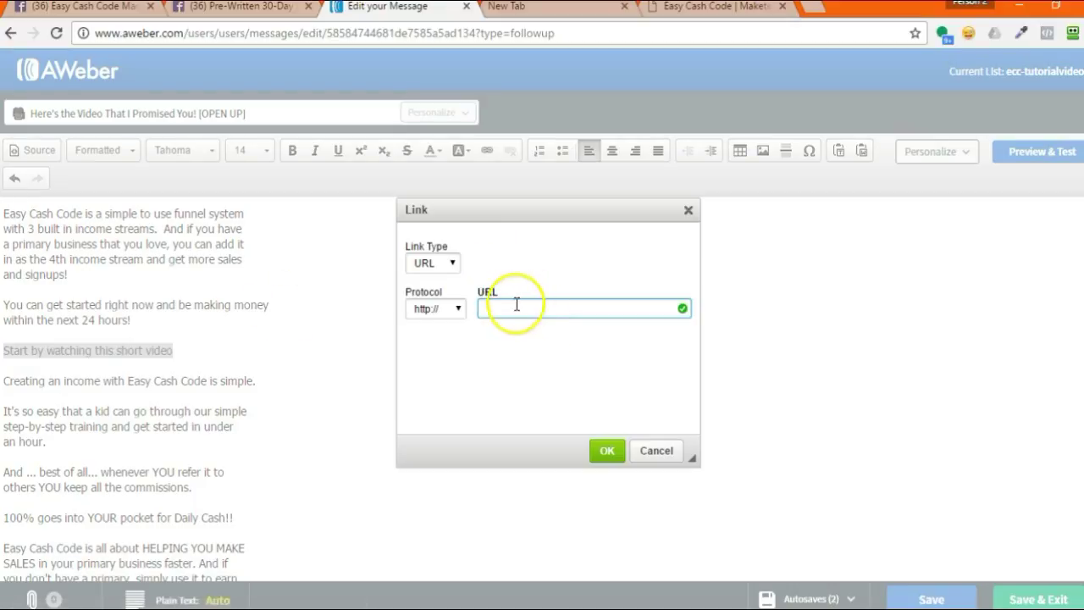
{"action": "right_click", "coordinate": [516, 308]}
{"action": "left_click", "coordinate": [555, 404]}
{"action": "left_click", "coordinate": [606, 451]}
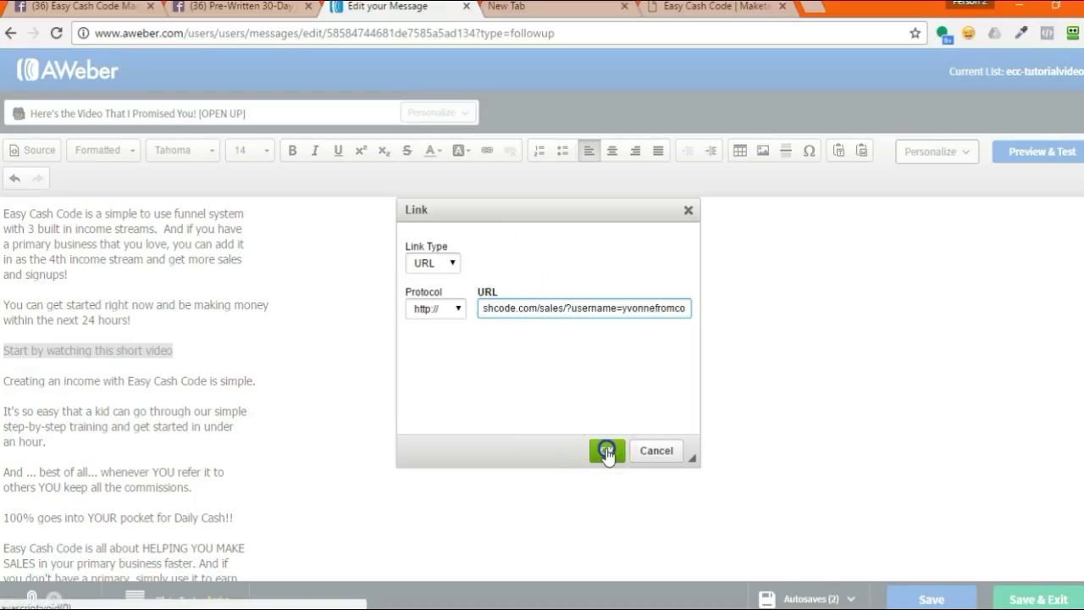
{"action": "left_click_drag", "start_coordinate": [194, 349], "coordinate": [34, 347]}
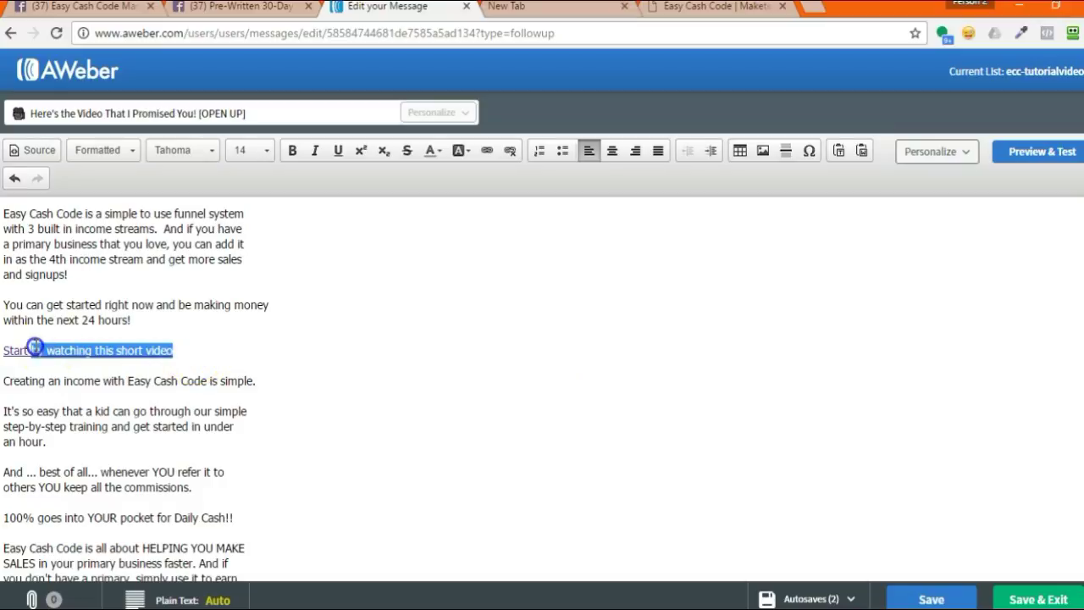
{"action": "left_click", "coordinate": [294, 150]}
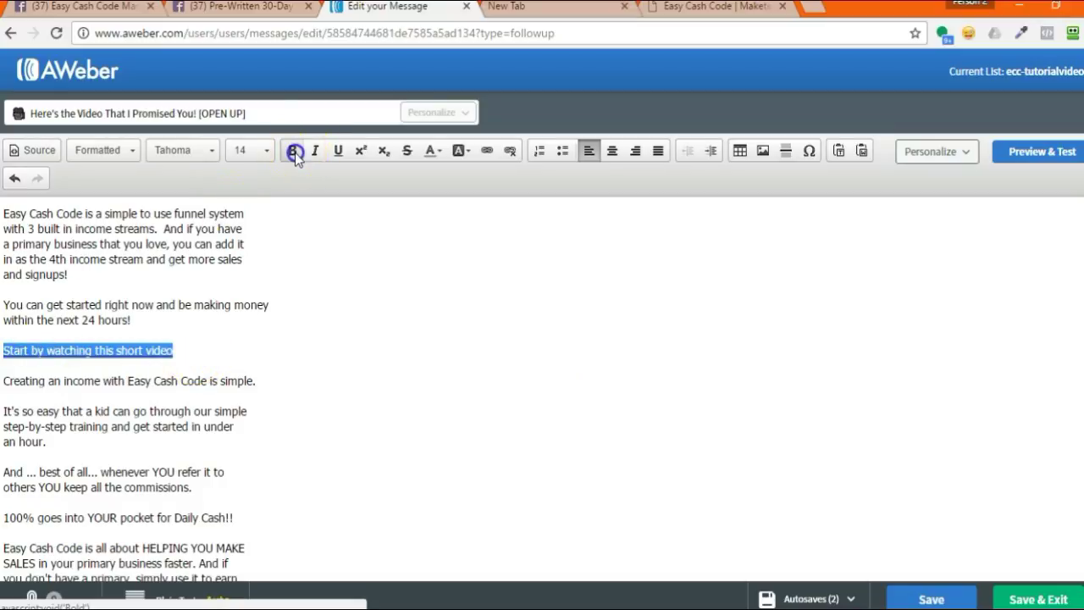
{"action": "left_click", "coordinate": [373, 302]}
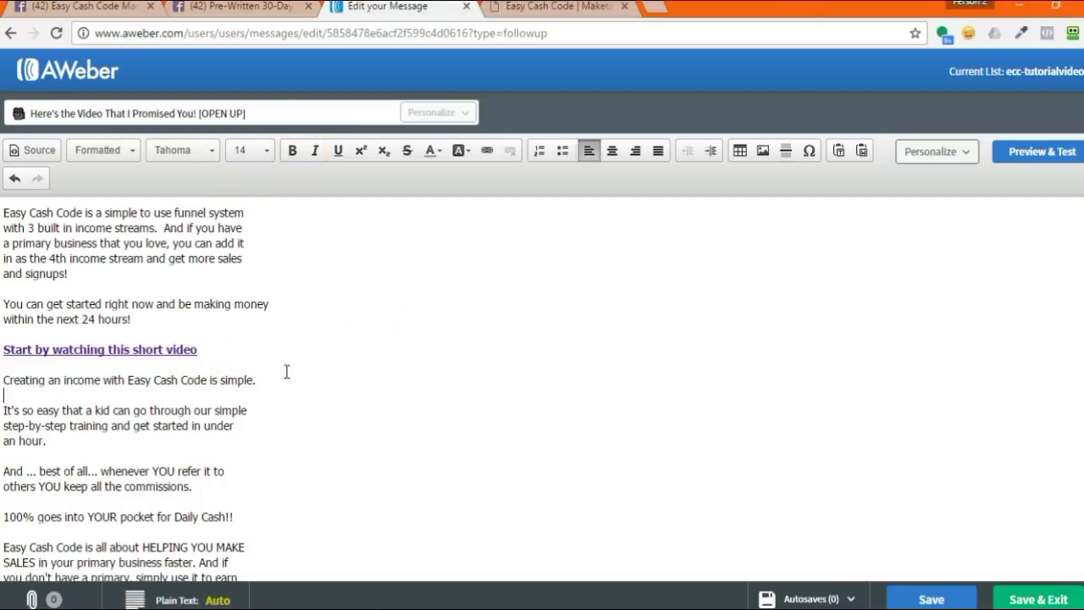
Step: Delete the [PLACE YOUR ... LINK HERE] sales-page placeholder line from the message
{"action": "scroll", "coordinate": [285, 370], "scroll_direction": "down", "scroll_amount": 5}
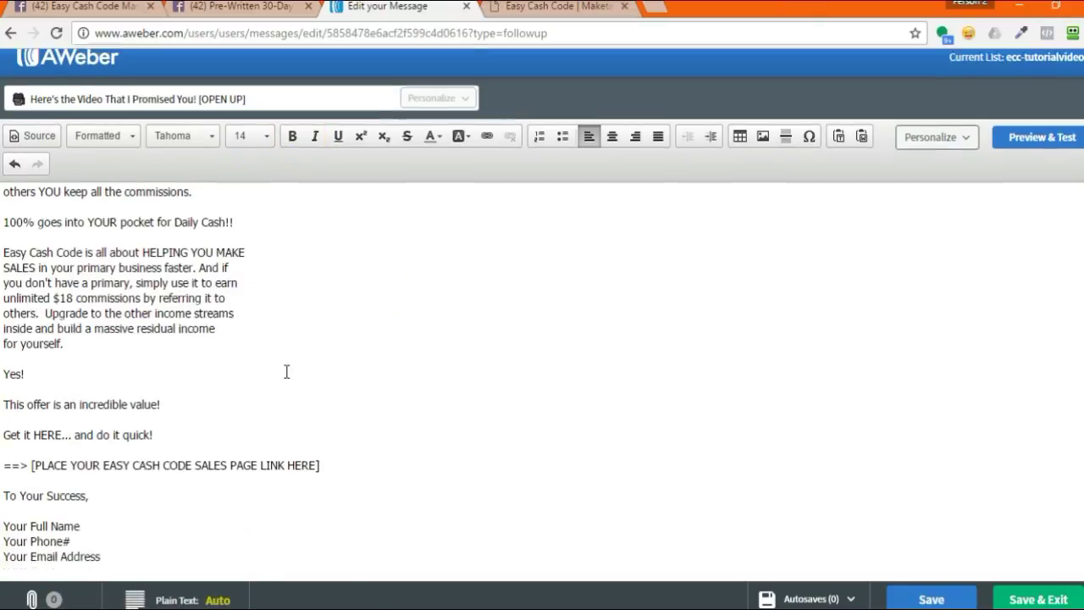
{"action": "left_click_drag", "start_coordinate": [155, 364], "coordinate": [333, 397]}
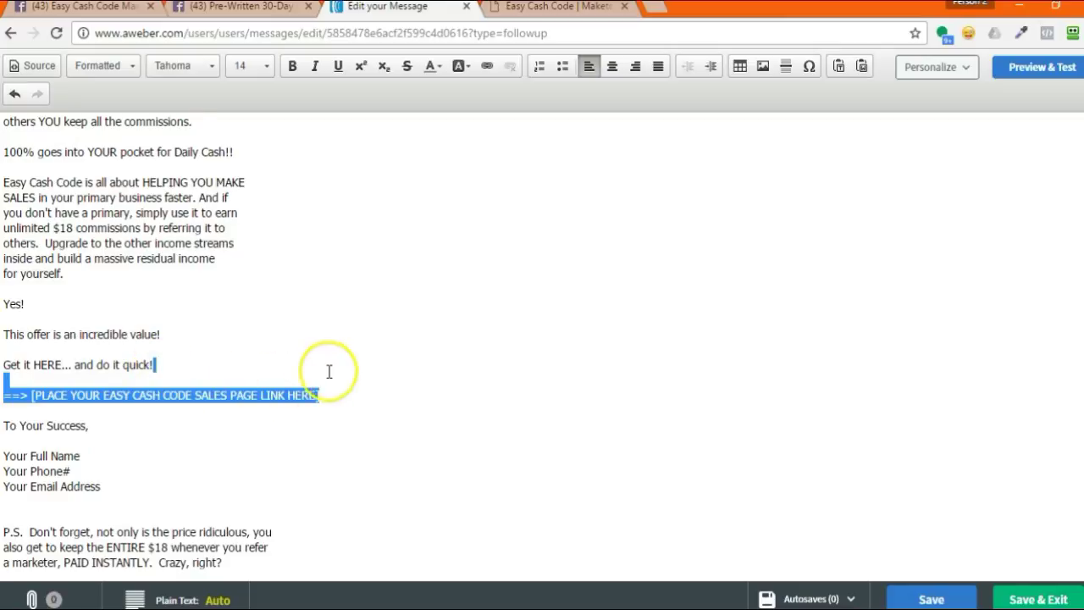
{"action": "key", "text": "BackSpace"}
Step: Link 'Get it HERE' to the pasted sales-page URL, make it bold, and save
{"action": "left_click", "coordinate": [72, 394]}
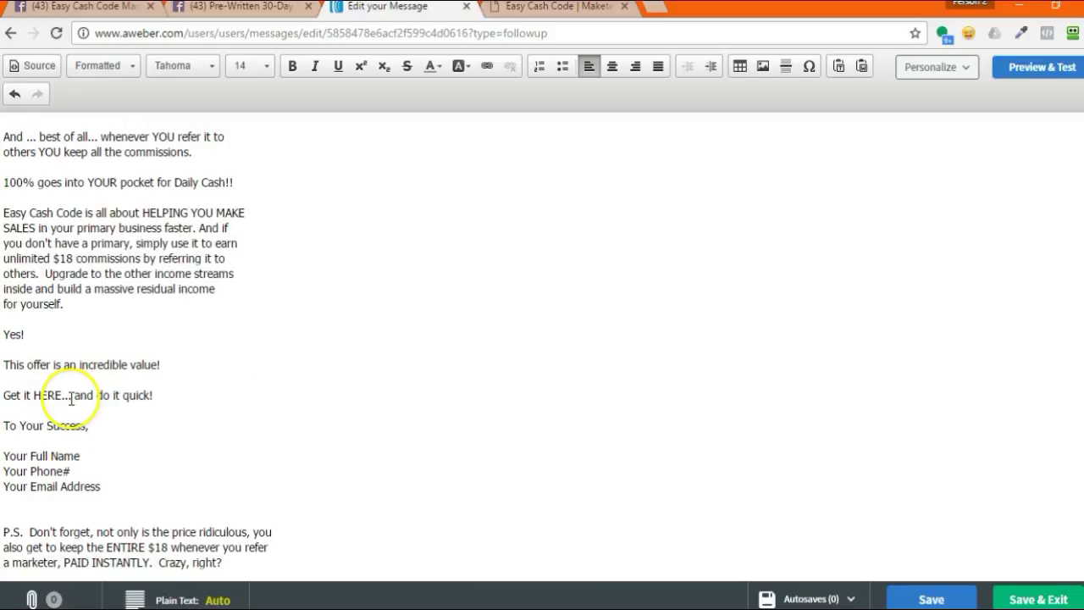
{"action": "left_click", "coordinate": [59, 395]}
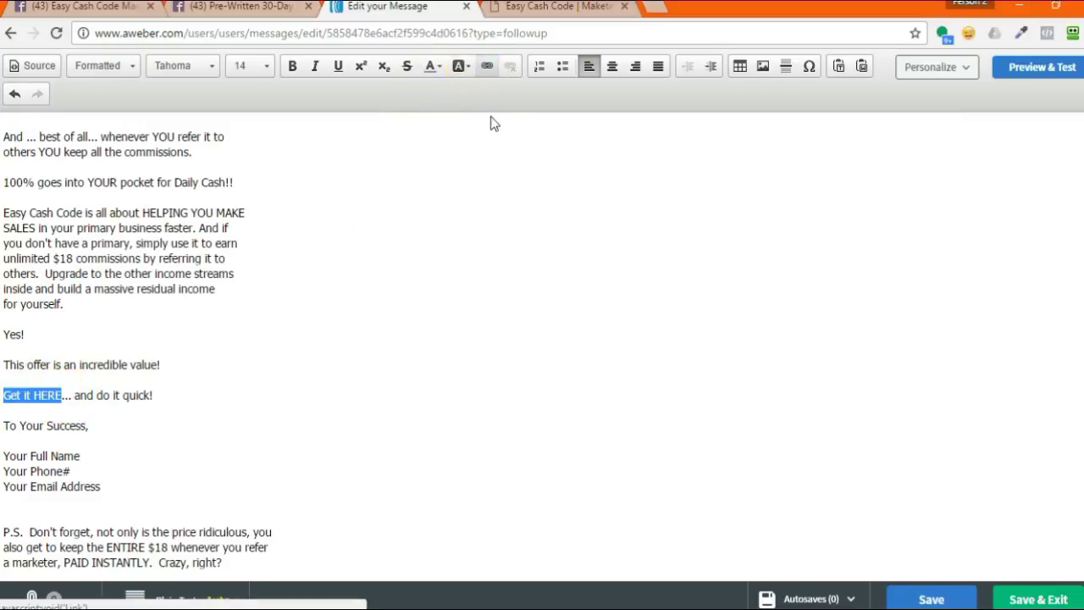
{"action": "left_click", "coordinate": [487, 65]}
{"action": "key", "text": "ctrl+v"}
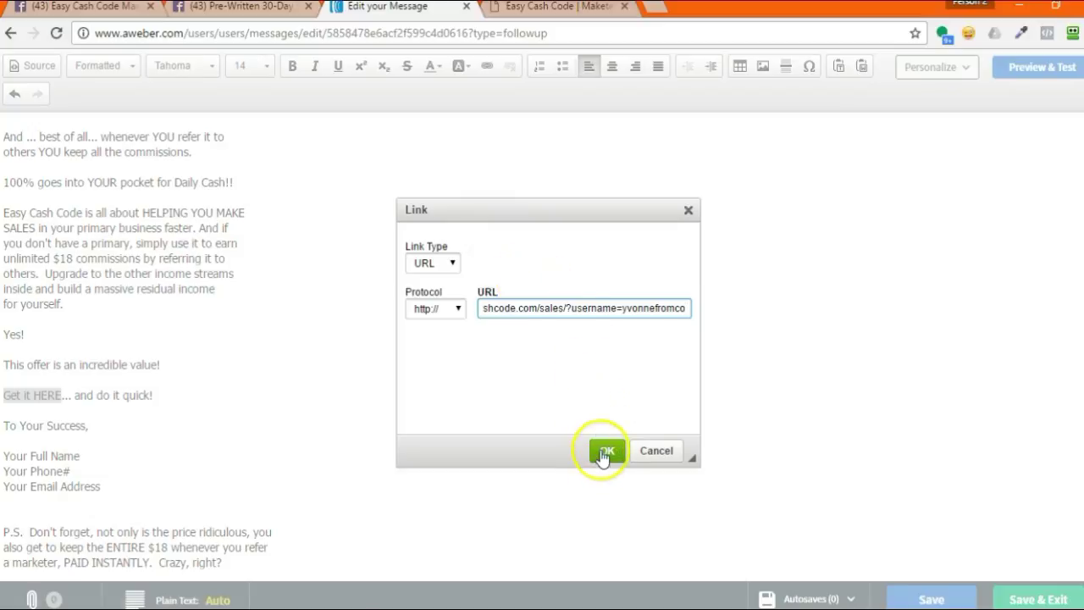
{"action": "left_click", "coordinate": [603, 454]}
{"action": "left_click", "coordinate": [292, 66]}
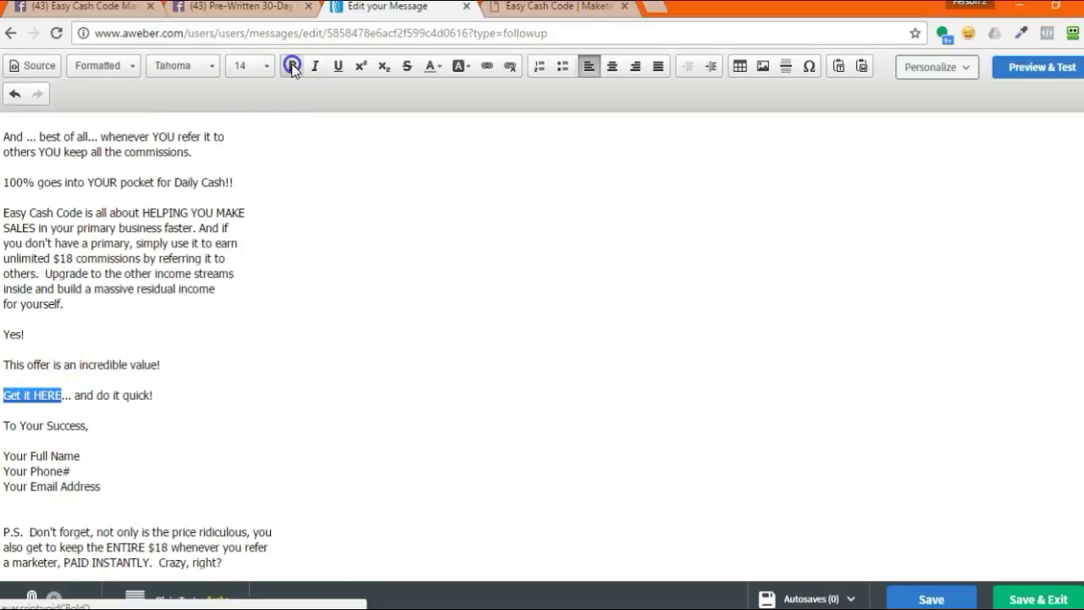
{"action": "left_click", "coordinate": [293, 283]}
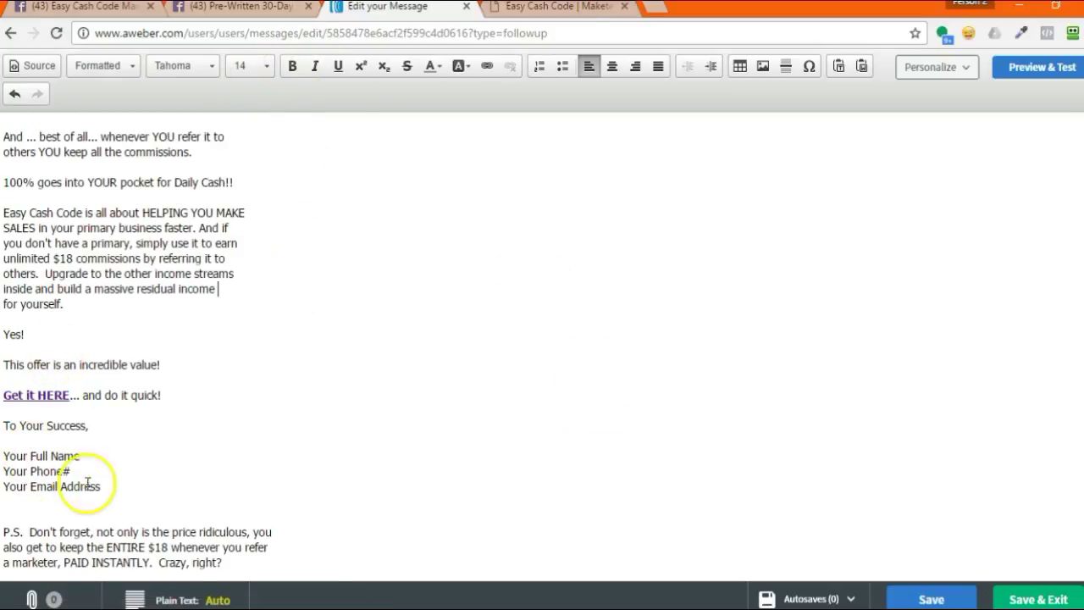
{"action": "left_click", "coordinate": [932, 597]}
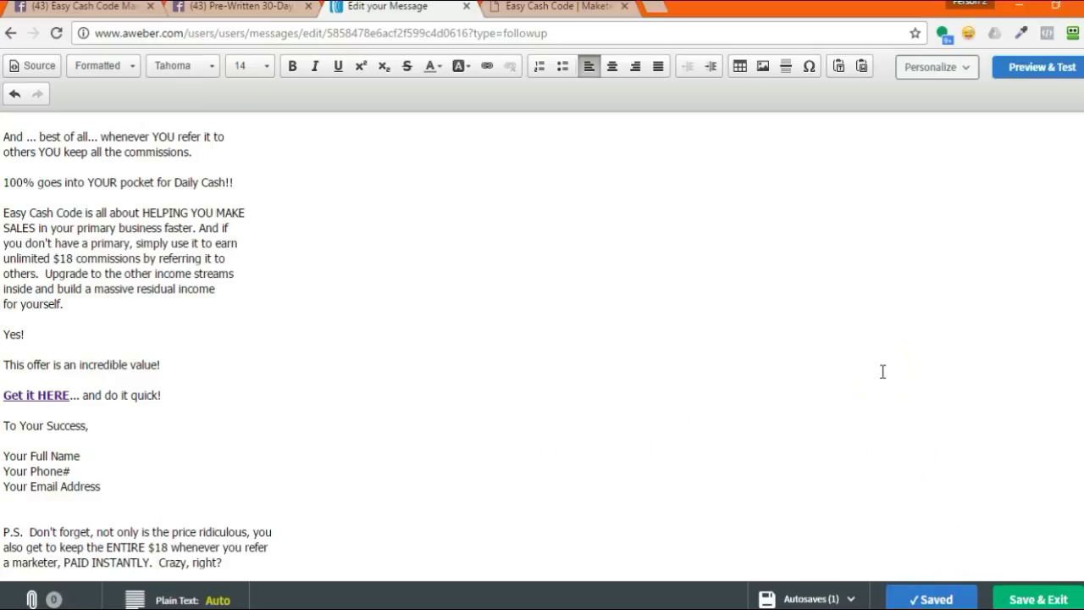
Step: Save the follow-up again and send a test copy from the Preview & Test view
{"action": "left_click", "coordinate": [935, 600]}
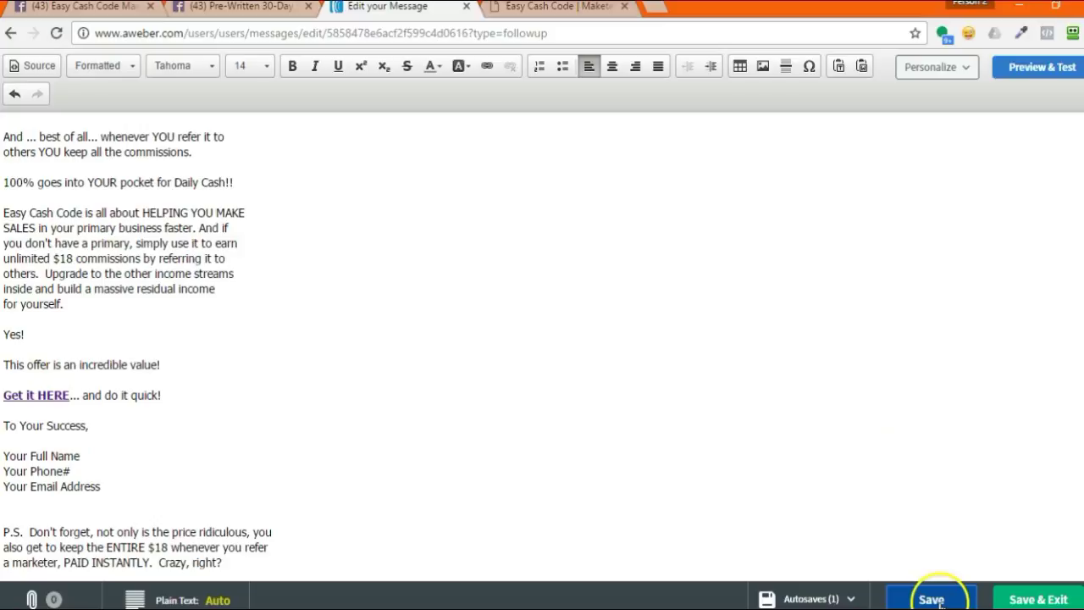
{"action": "scroll", "coordinate": [938, 477], "scroll_direction": "up", "scroll_amount": 6}
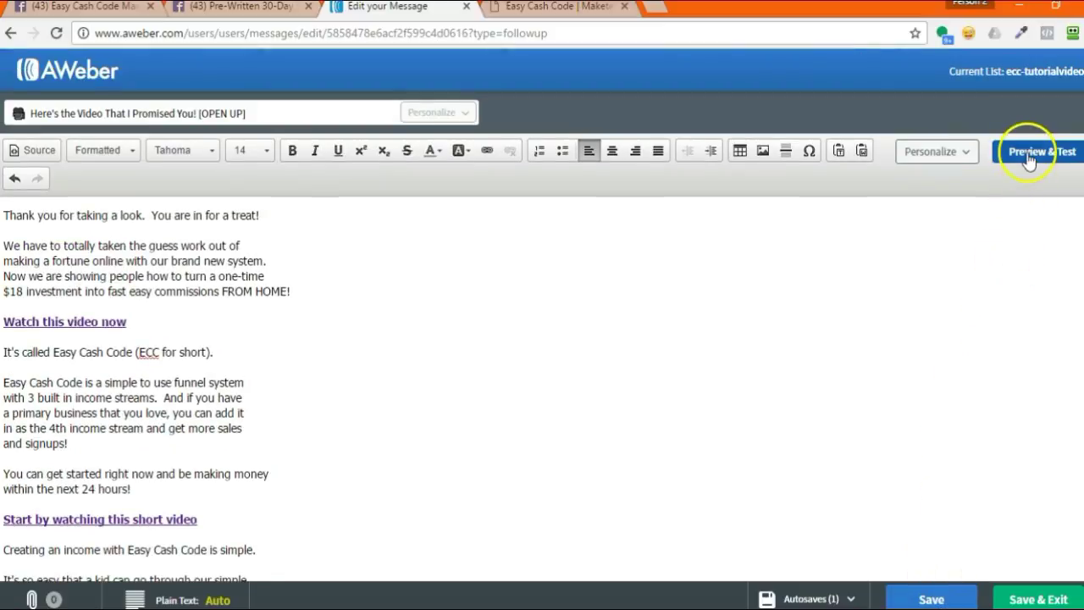
{"action": "left_click", "coordinate": [1027, 157]}
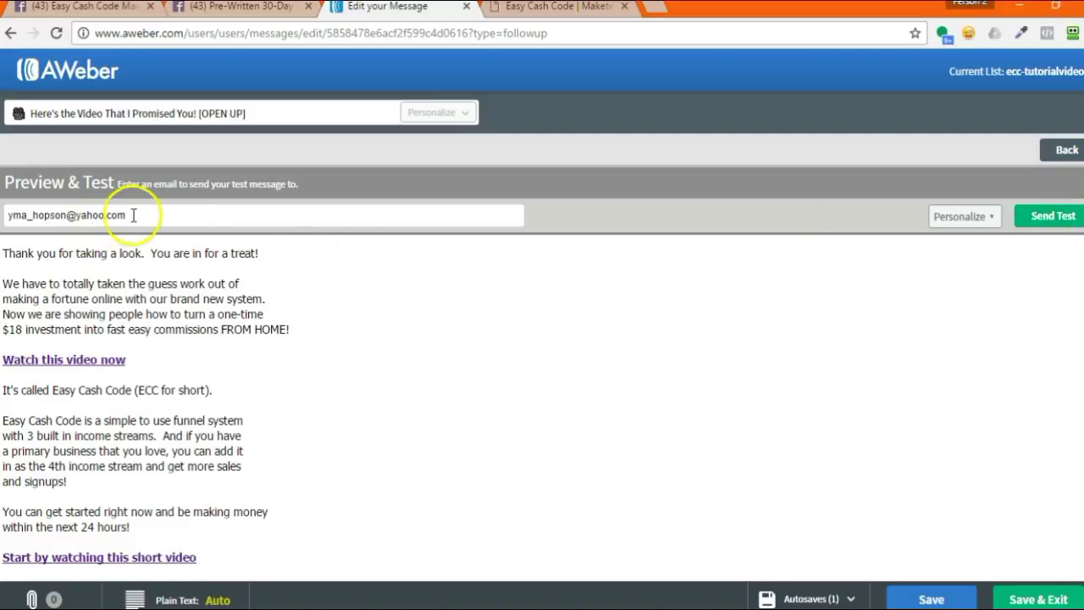
{"action": "left_click", "coordinate": [1064, 222]}
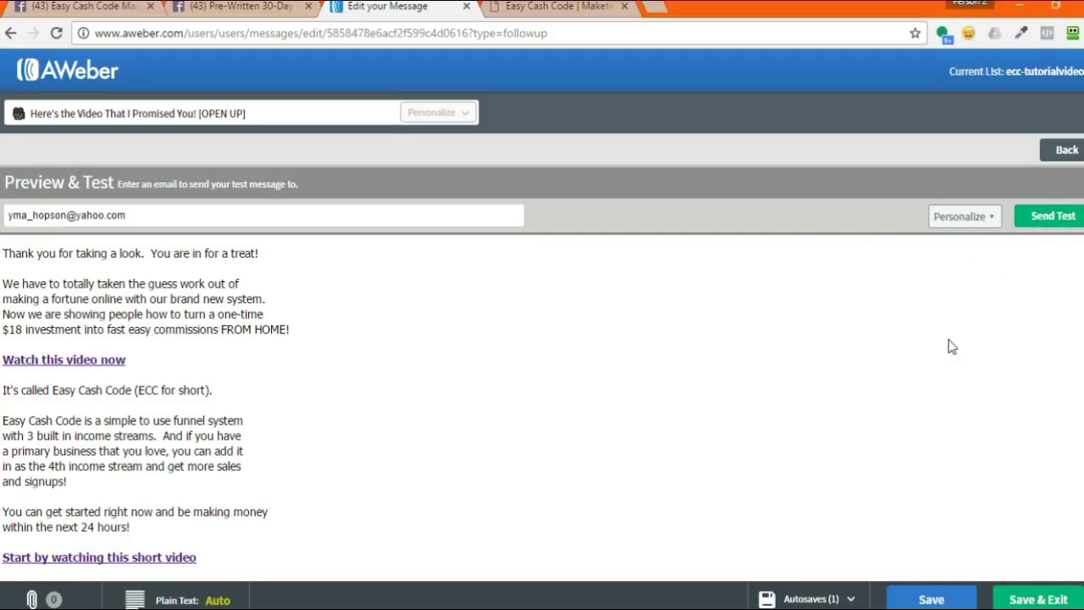
Step: Save & Exit the message and scroll the Follow Up Series message list
{"action": "left_click", "coordinate": [1029, 598]}
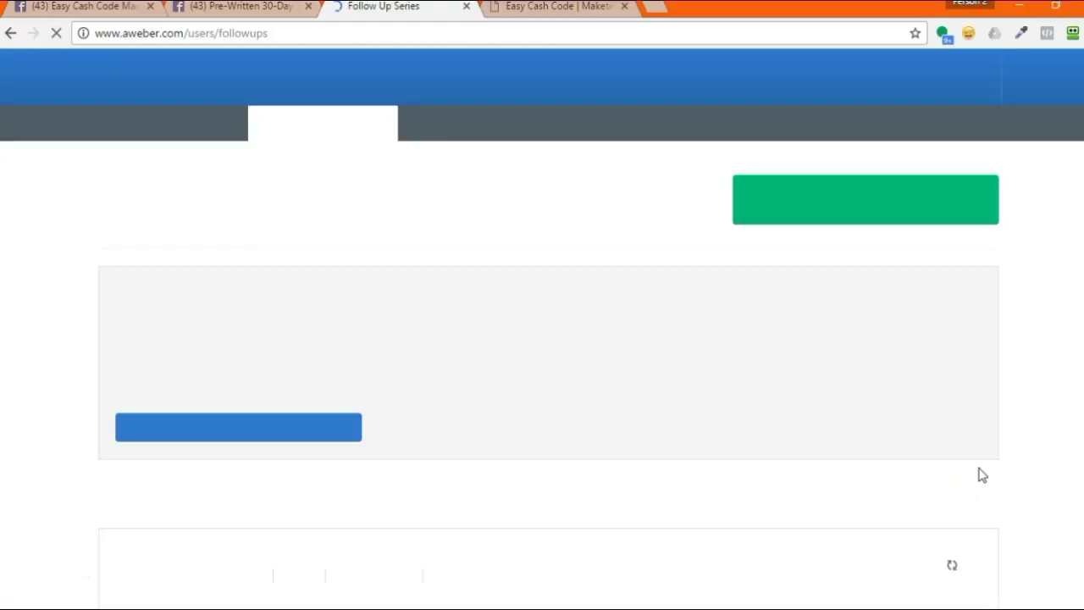
{"action": "left_click", "coordinate": [447, 399]}
{"action": "scroll", "coordinate": [312, 436], "scroll_direction": "down", "scroll_amount": 2}
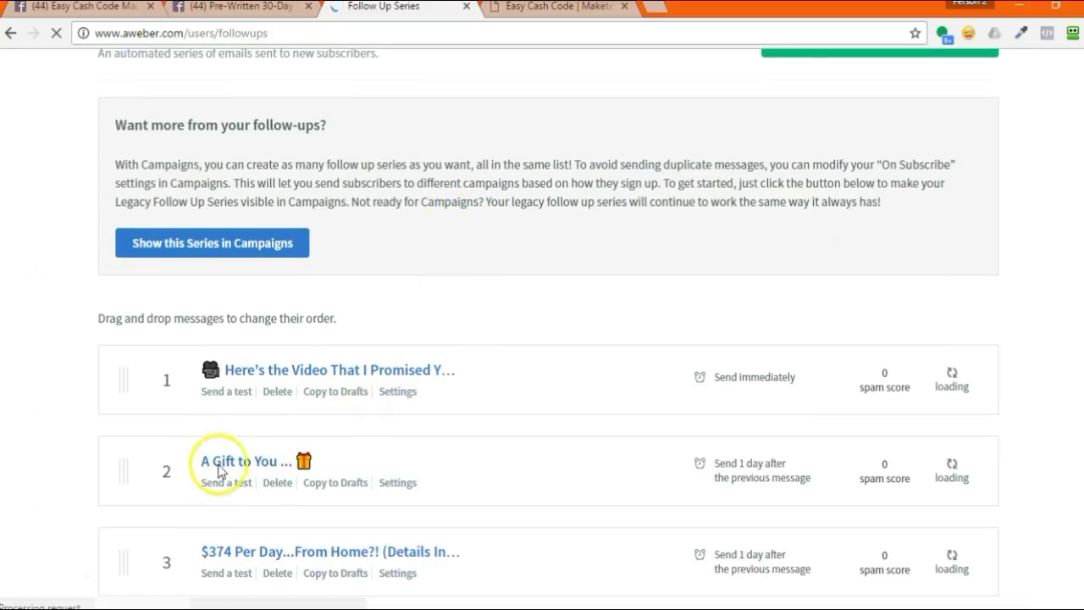